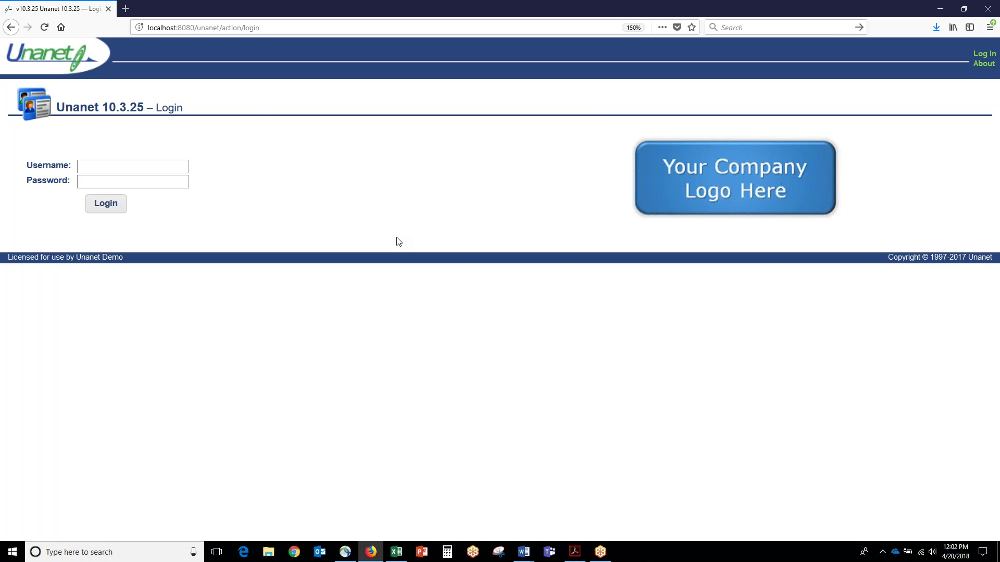
# Step: Log in with the saved controller account's username and stored credentials
pyautogui.click(163, 167)
pyautogui.write('f')
pyautogui.press('Down')
pyautogui.press('Return')
pyautogui.click(117, 211)
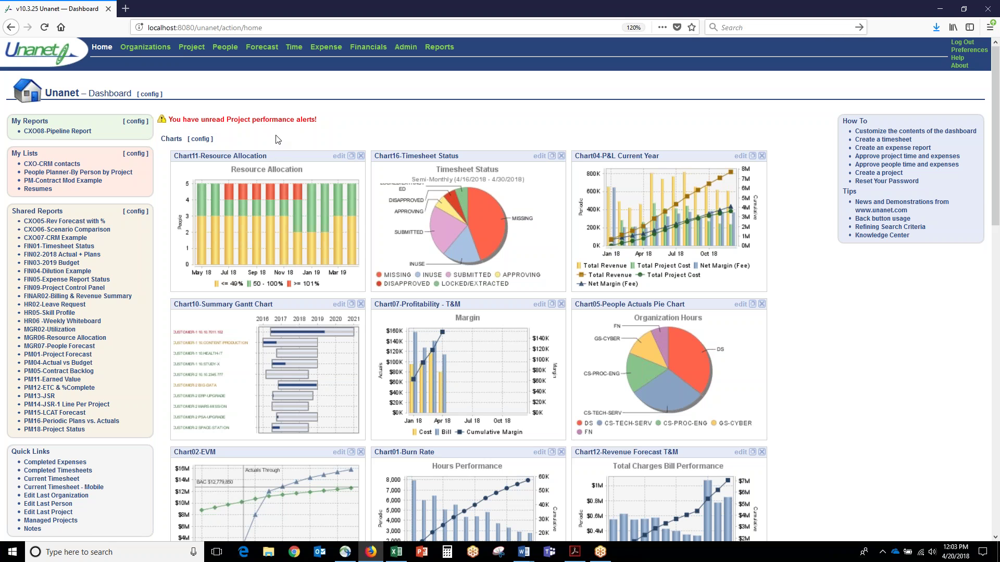
# Step: Look through the Organizations, Project and Forecast dashboards, enlarging the page display to 170%
pyautogui.click(146, 48)
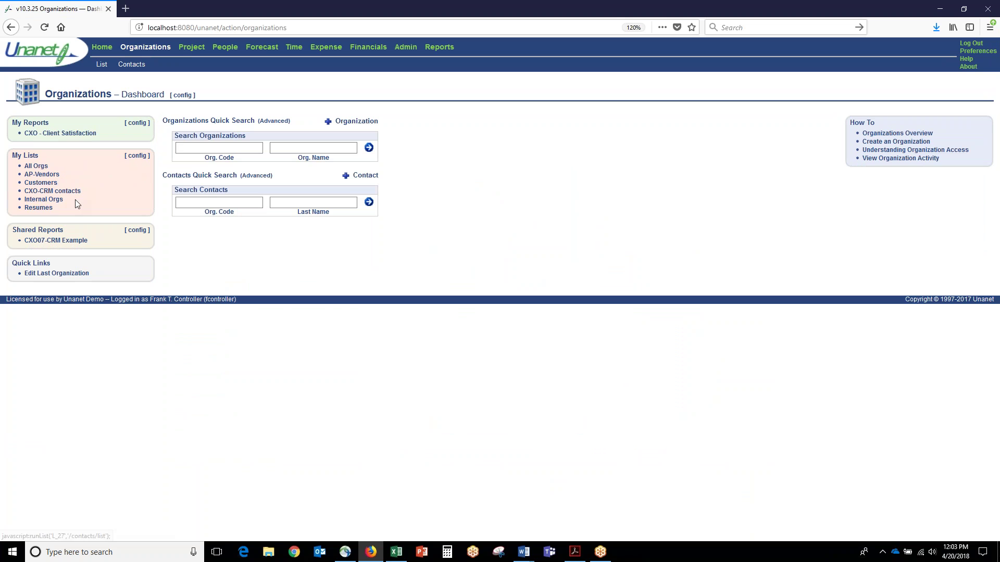
pyautogui.moveTo(63, 200); pyautogui.dragTo(32, 175)
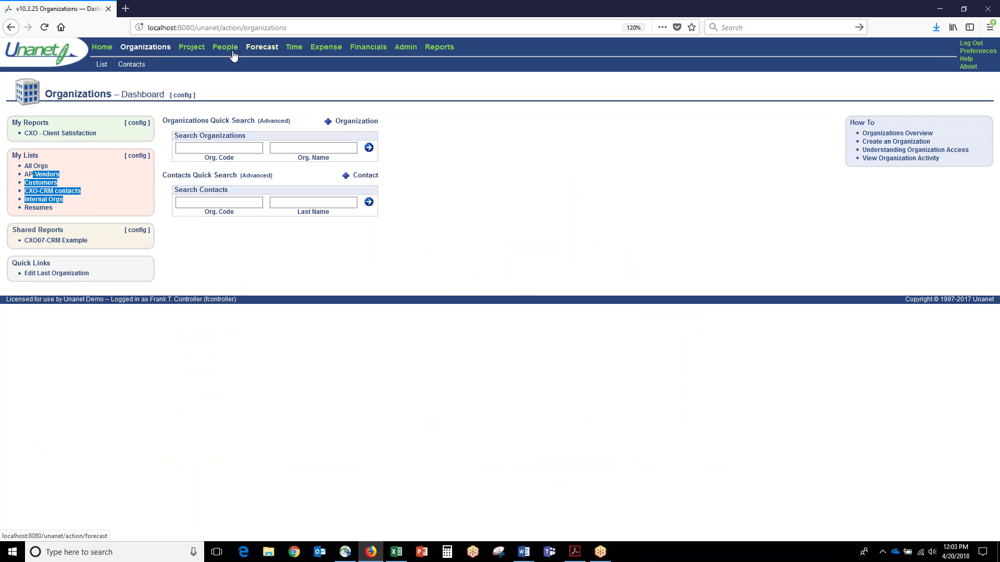
pyautogui.click(191, 46)
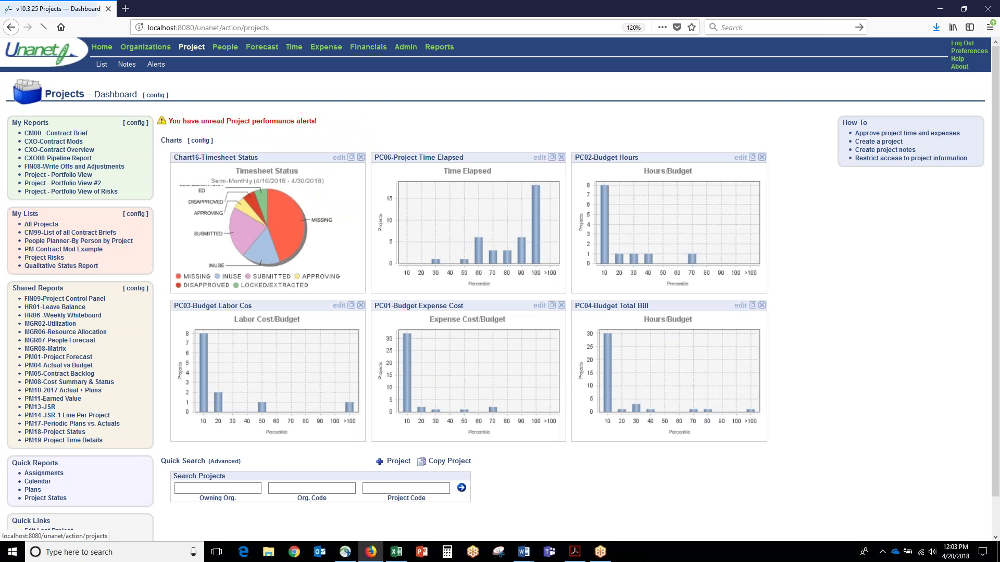
pyautogui.click(265, 50)
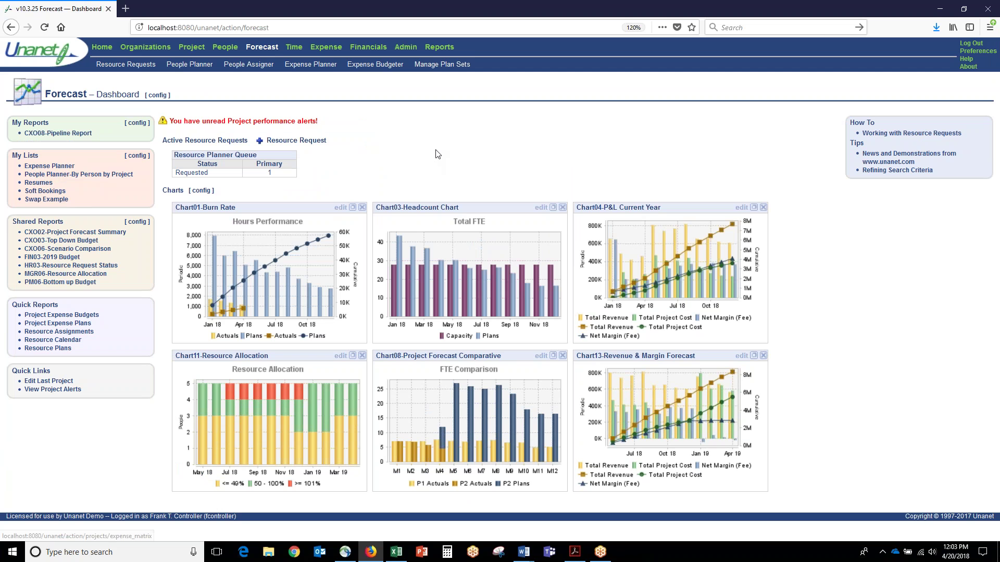
pyautogui.hotkey('ctrl', '+')
pyautogui.hotkey('ctrl', '+')
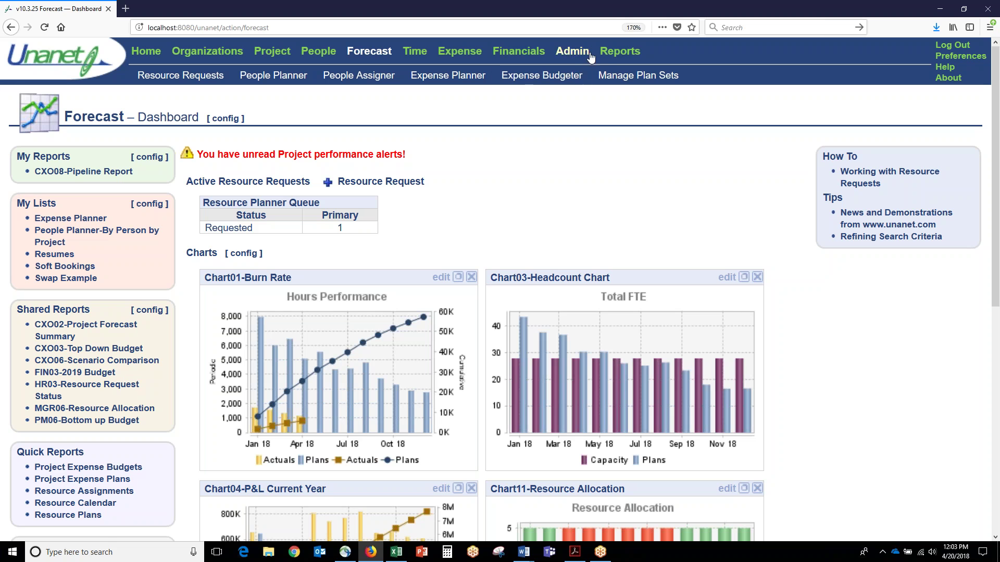
# Step: Run the Organization Tree Views reference report using the Organizational Hierarchy tree view
pyautogui.click(613, 54)
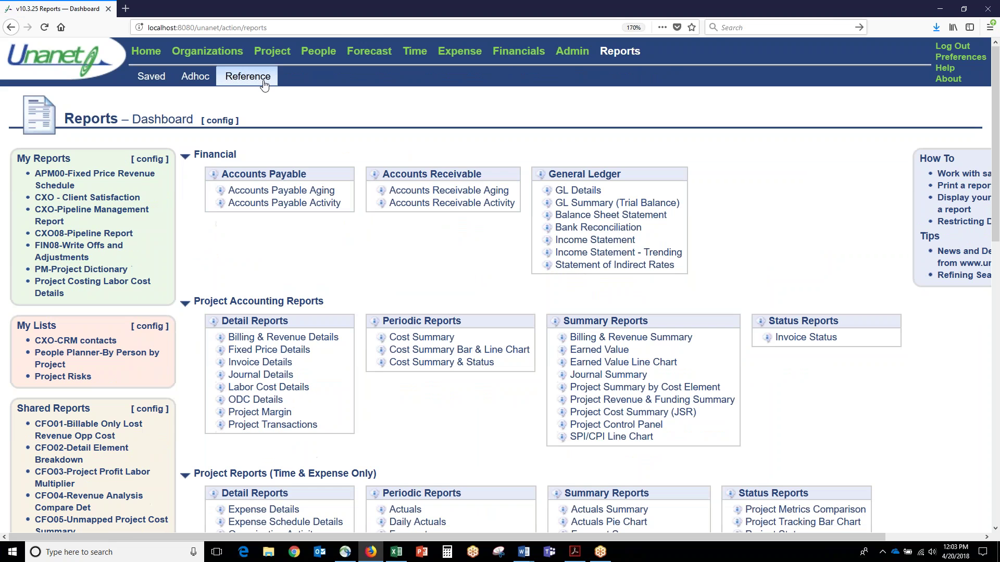
pyautogui.click(260, 81)
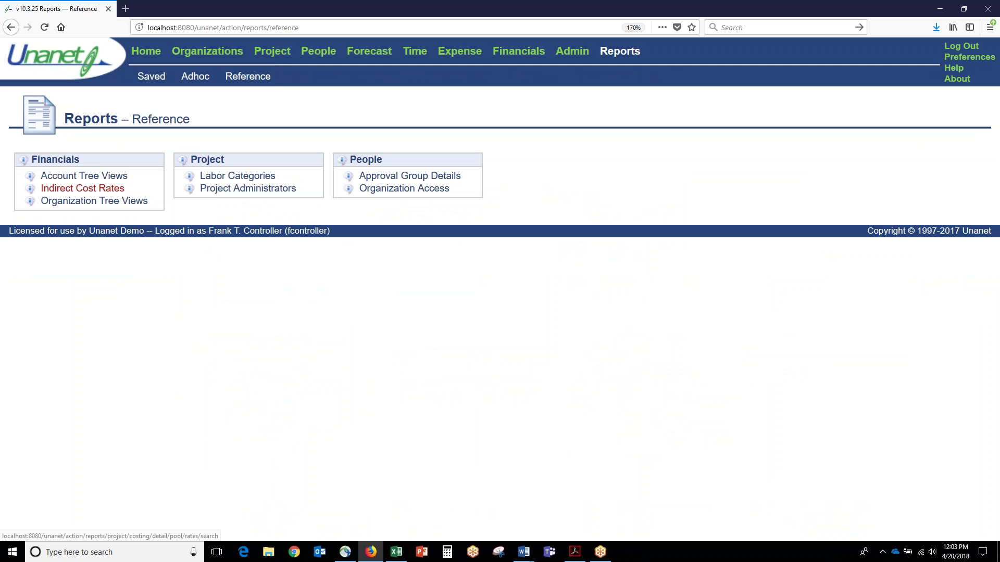
pyautogui.click(98, 203)
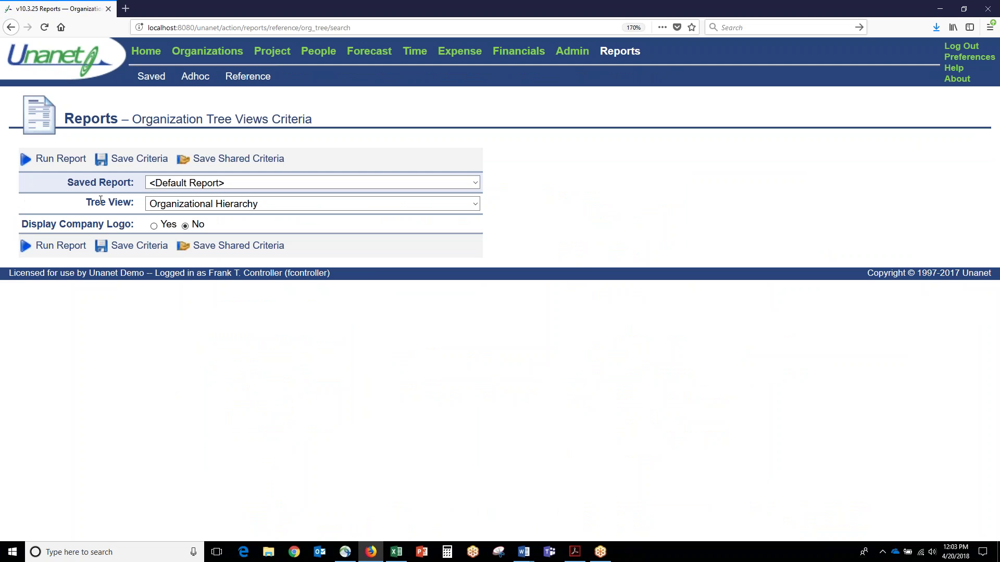
pyautogui.click(61, 158)
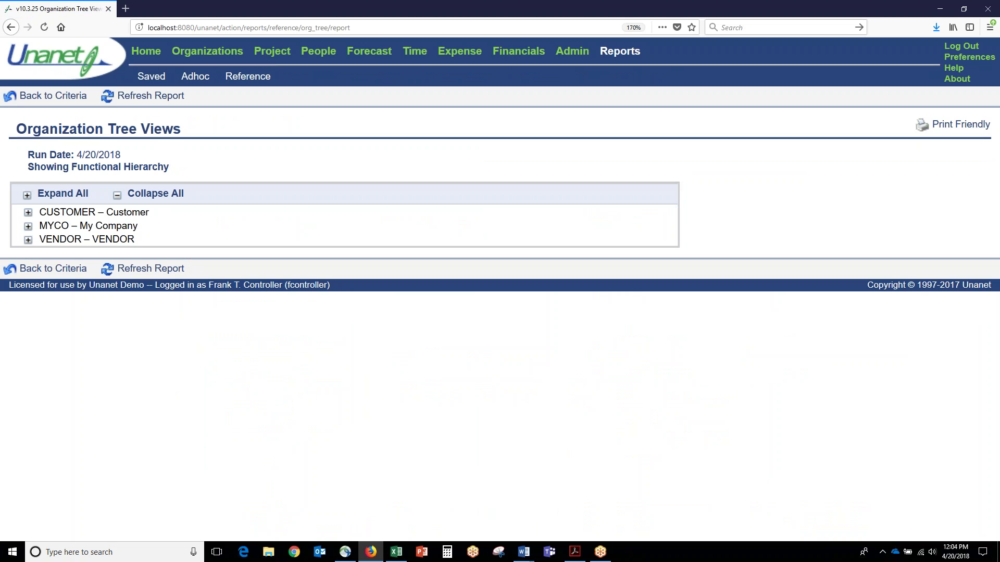
# Step: Expand My Company in the organization tree, including its Consulting Services and Government Services branches
pyautogui.click(29, 227)
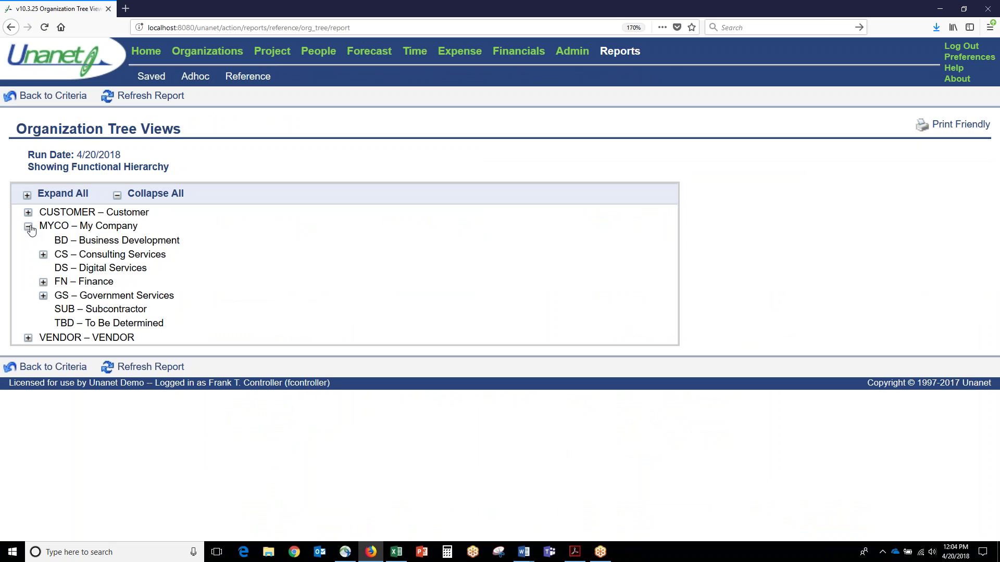
pyautogui.moveTo(146, 230); pyautogui.dragTo(42, 236)
pyautogui.click(43, 255)
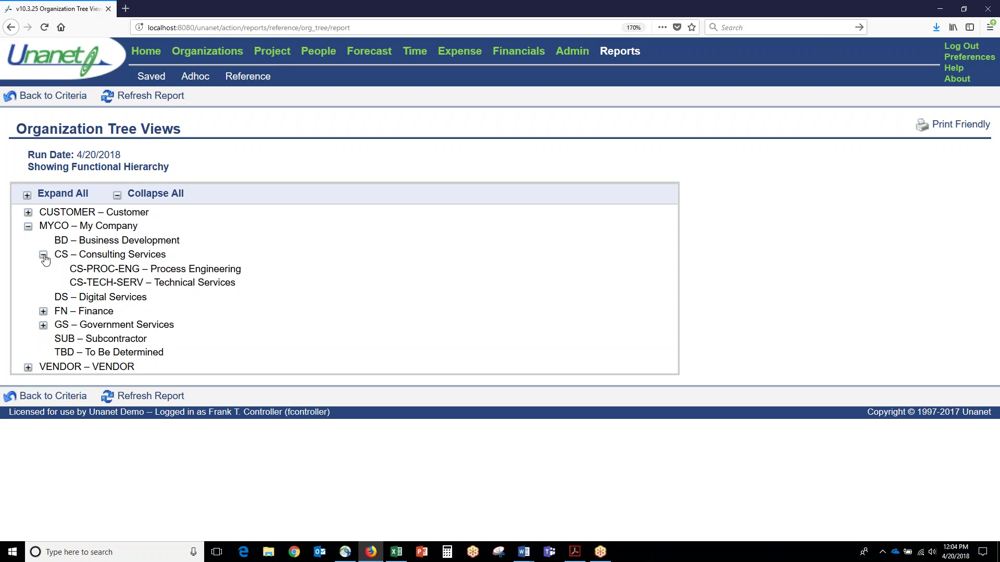
pyautogui.click(43, 324)
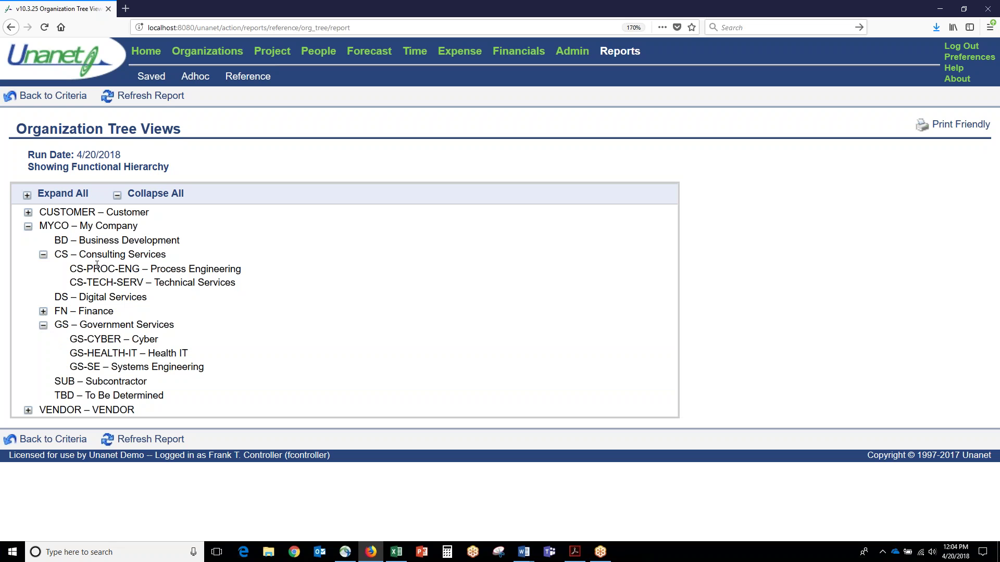
# Step: Examine the Consulting Services units and the Cyber unit in the organization tree, and expand the Finance branch
pyautogui.moveTo(237, 284); pyautogui.dragTo(56, 259)
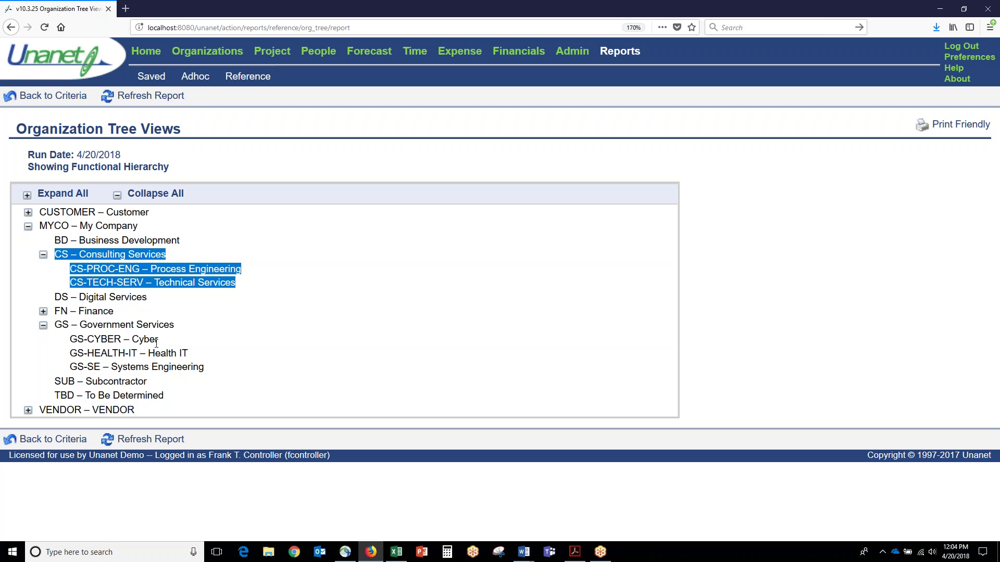
pyautogui.moveTo(158, 340); pyautogui.dragTo(73, 339)
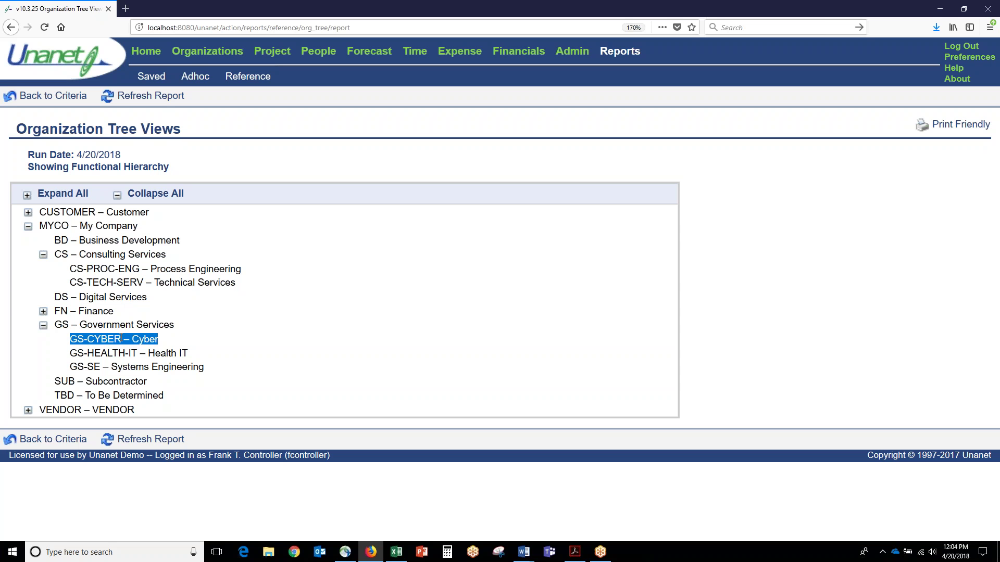
pyautogui.moveTo(236, 283); pyautogui.dragTo(56, 257)
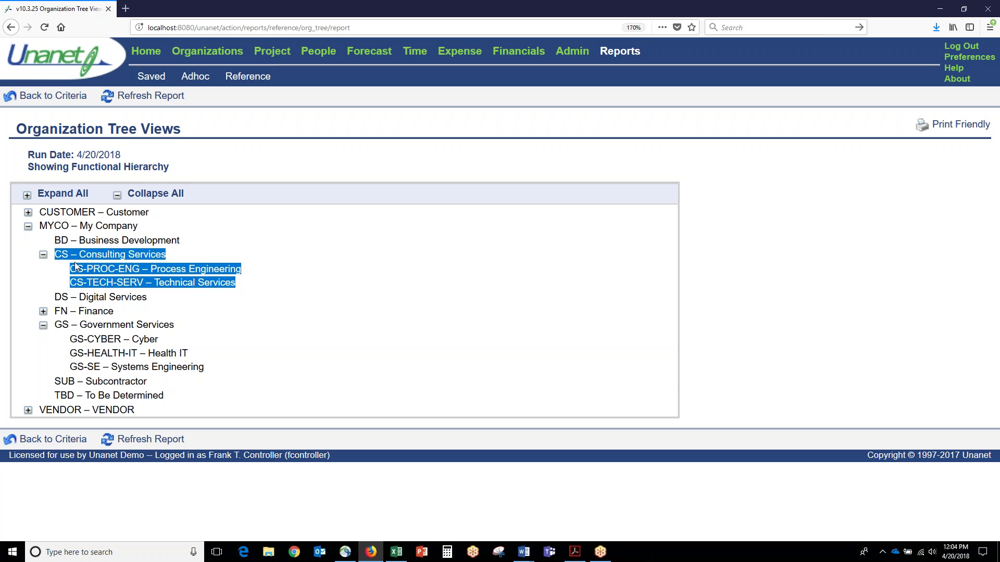
pyautogui.click(232, 288)
pyautogui.moveTo(237, 286); pyautogui.dragTo(69, 284)
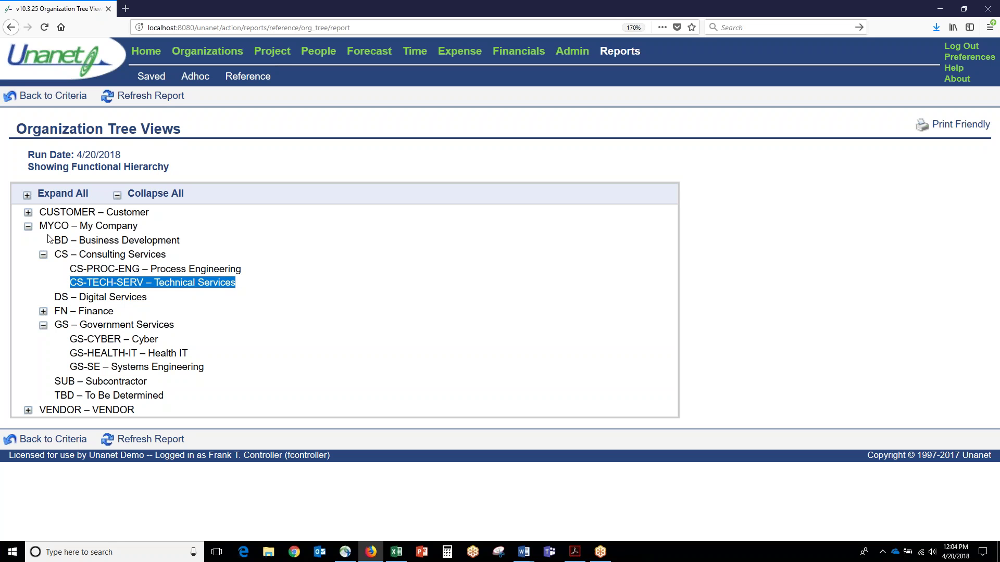
pyautogui.click(43, 311)
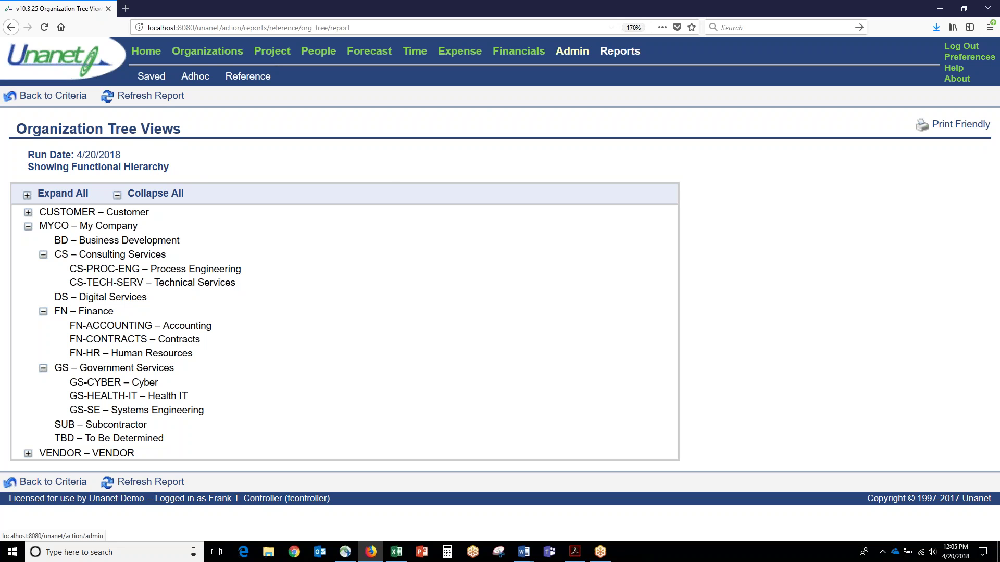
# Step: Open the Business Week list in the Admin setup and bring up a blank new business week entry
pyautogui.click(572, 51)
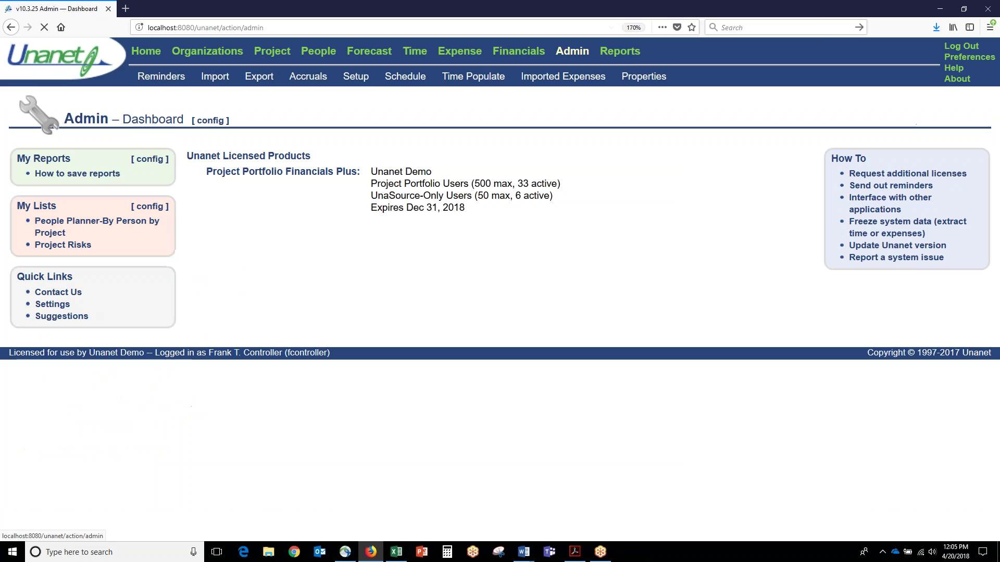
pyautogui.click(364, 84)
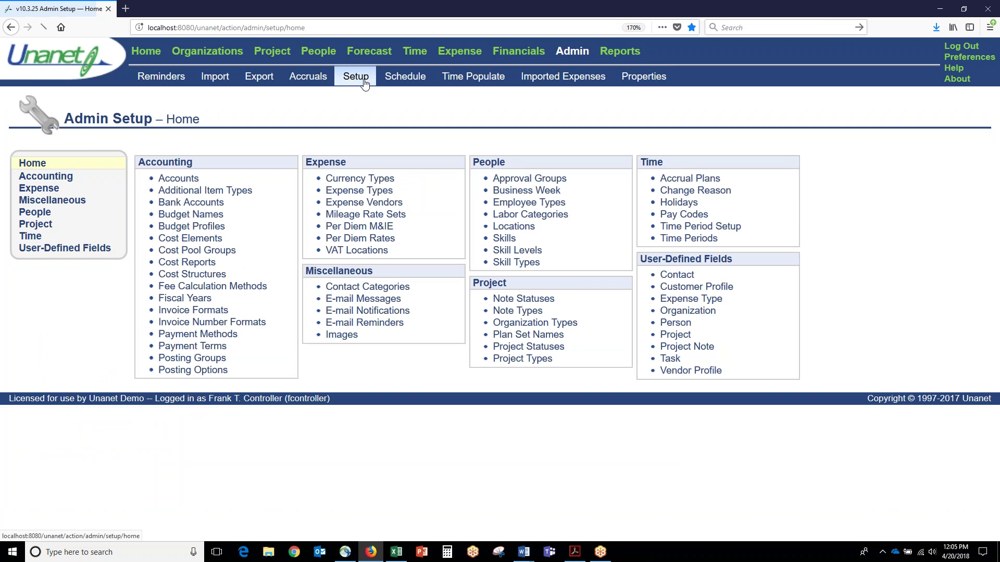
pyautogui.click(522, 194)
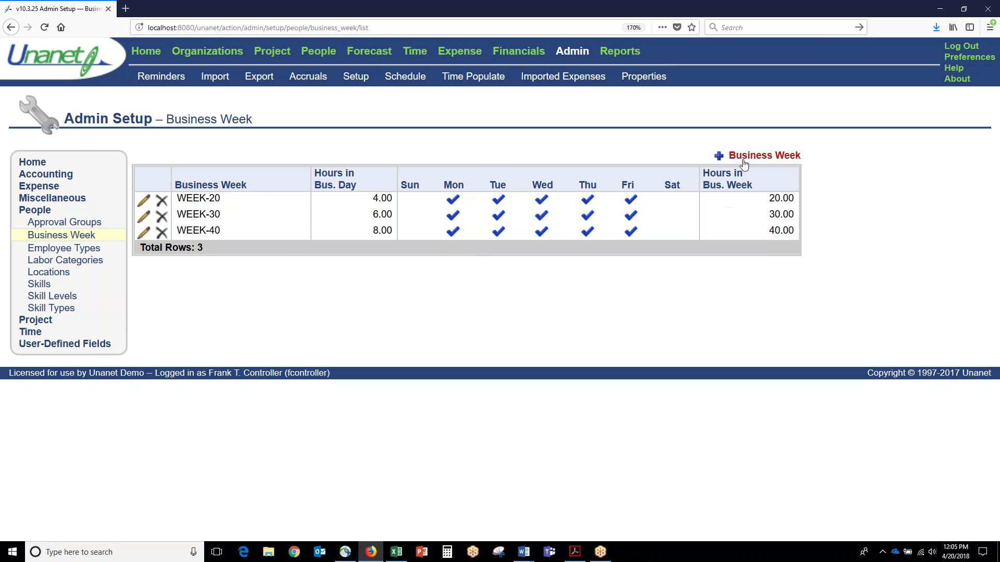
pyautogui.click(760, 155)
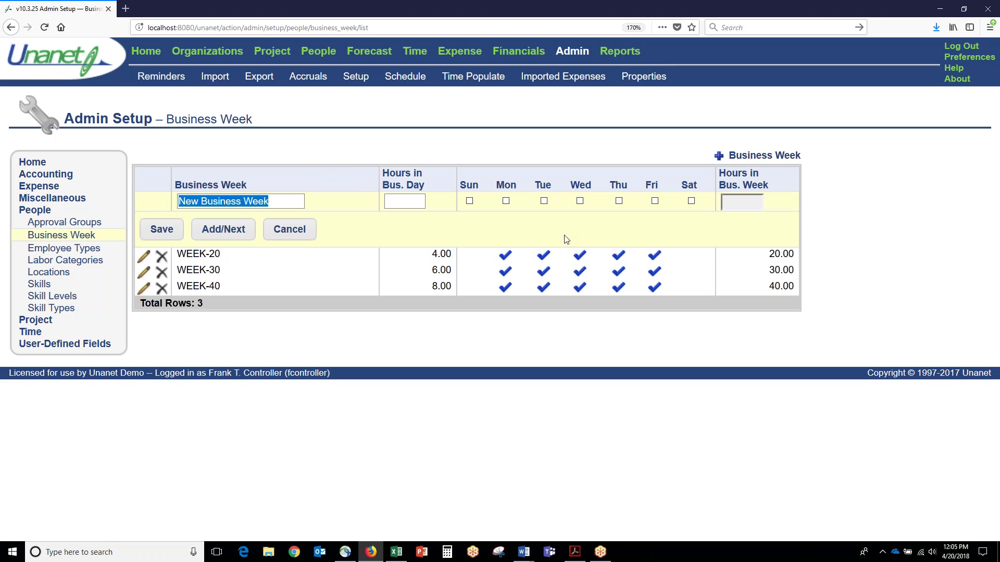
# Step: Review the Skill Types list in the People setup, highlighting the Language and Programming types
pyautogui.click(59, 309)
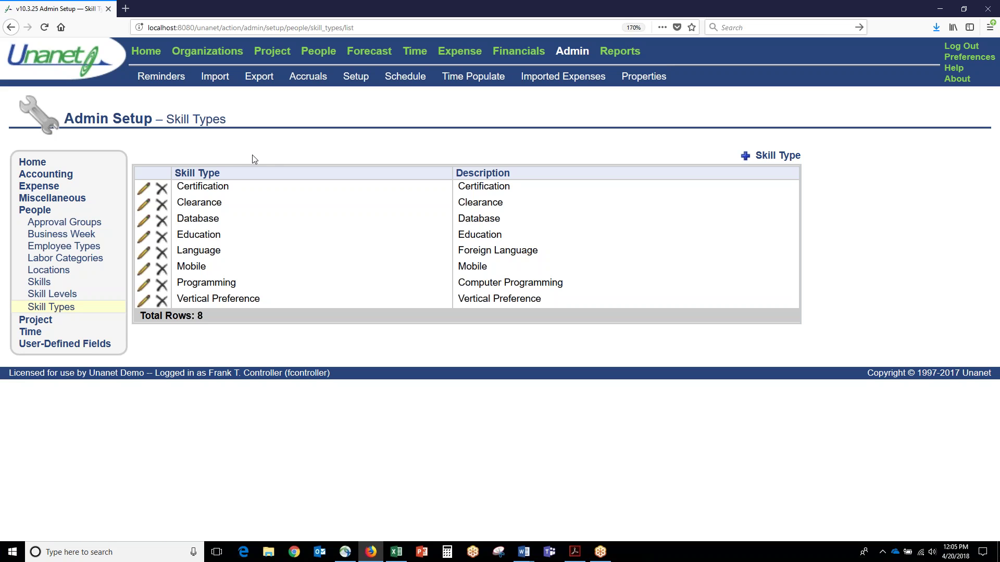
pyautogui.moveTo(175, 173); pyautogui.dragTo(234, 182)
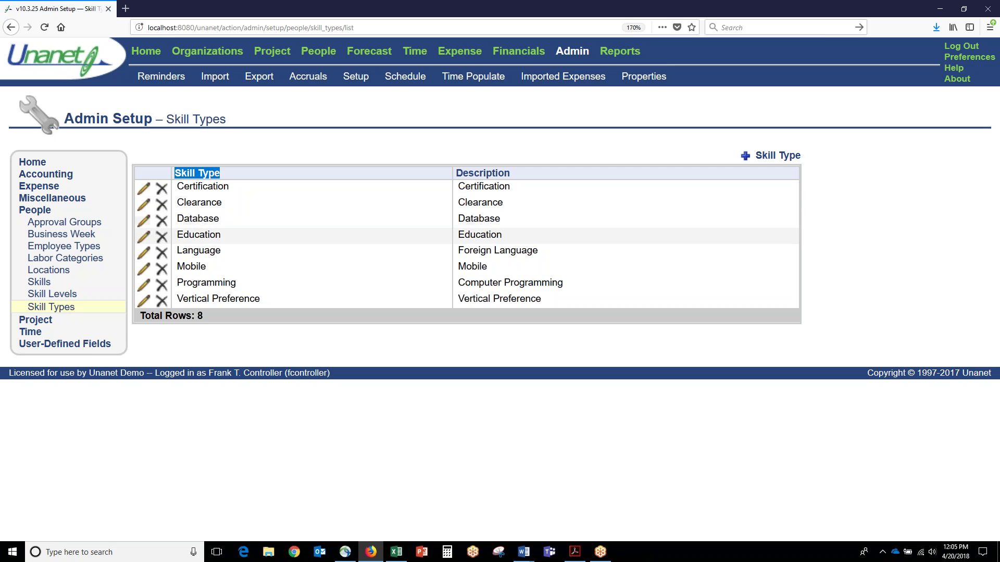
pyautogui.click(177, 254)
pyautogui.moveTo(177, 254); pyautogui.dragTo(227, 257)
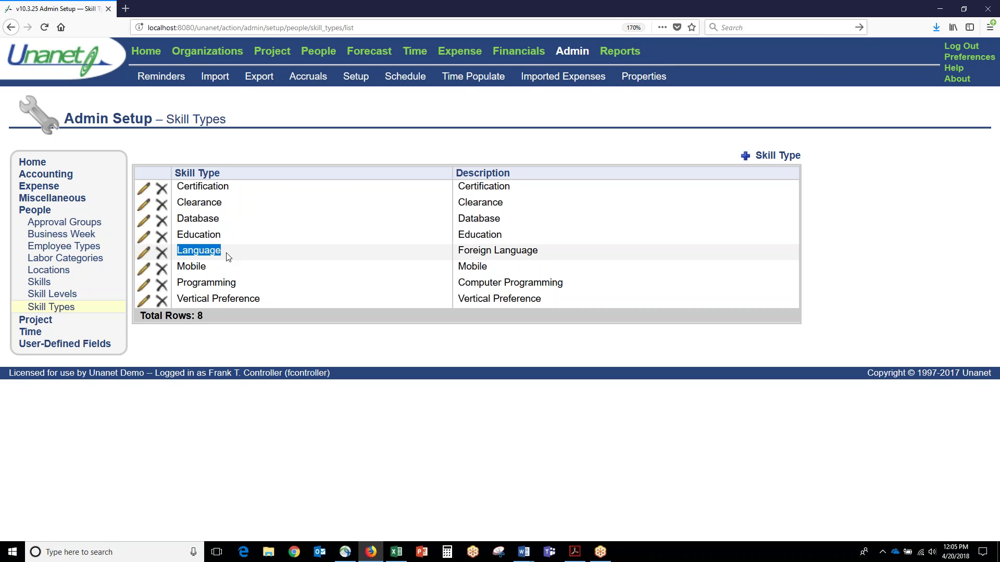
pyautogui.moveTo(178, 283); pyautogui.dragTo(246, 291)
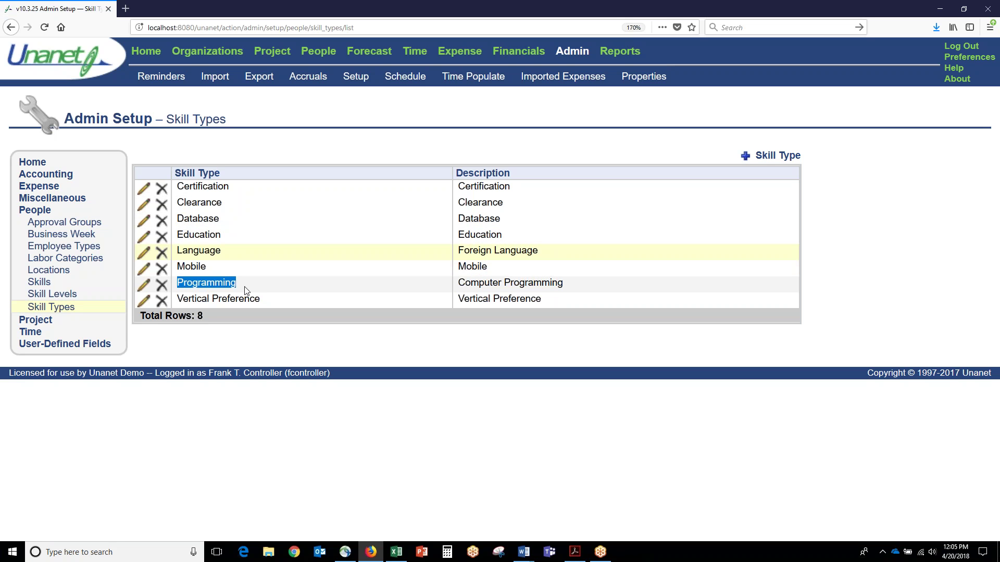
# Step: Review the Skills list, highlighting the language skills Arabic to Spanish and the programming skills .NET to Java
pyautogui.click(43, 283)
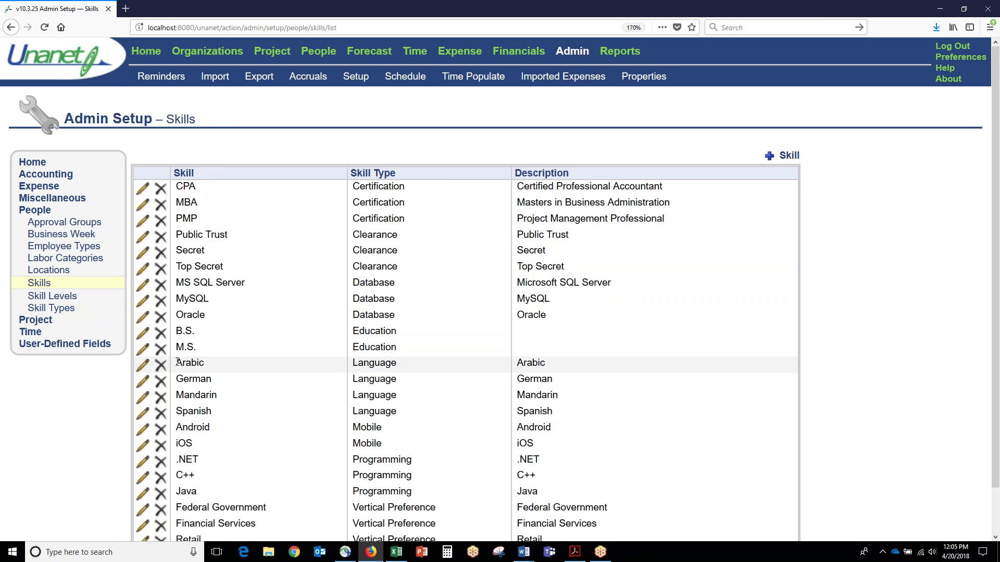
pyautogui.moveTo(180, 359); pyautogui.dragTo(251, 415)
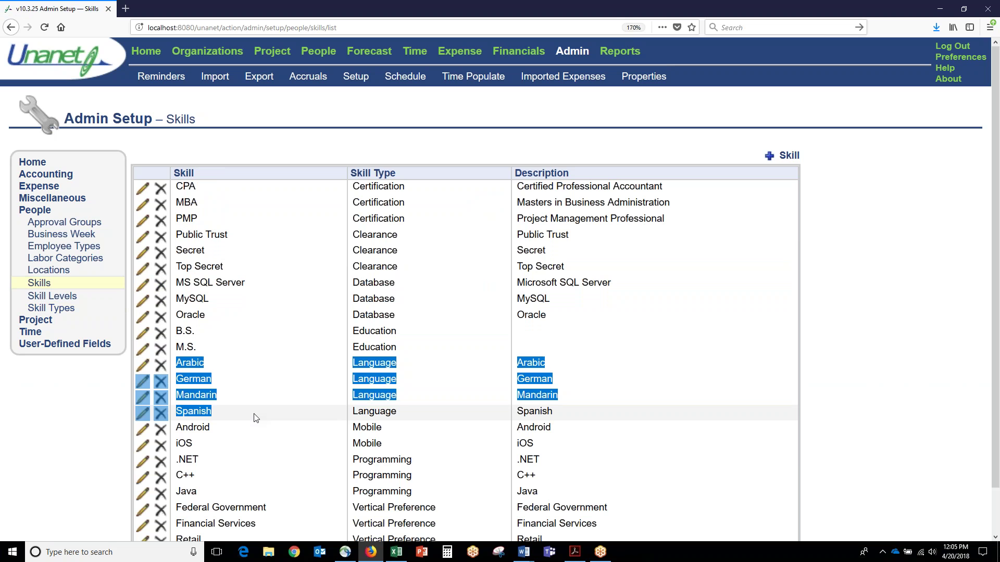
pyautogui.click(185, 465)
pyautogui.moveTo(177, 461); pyautogui.dragTo(205, 497)
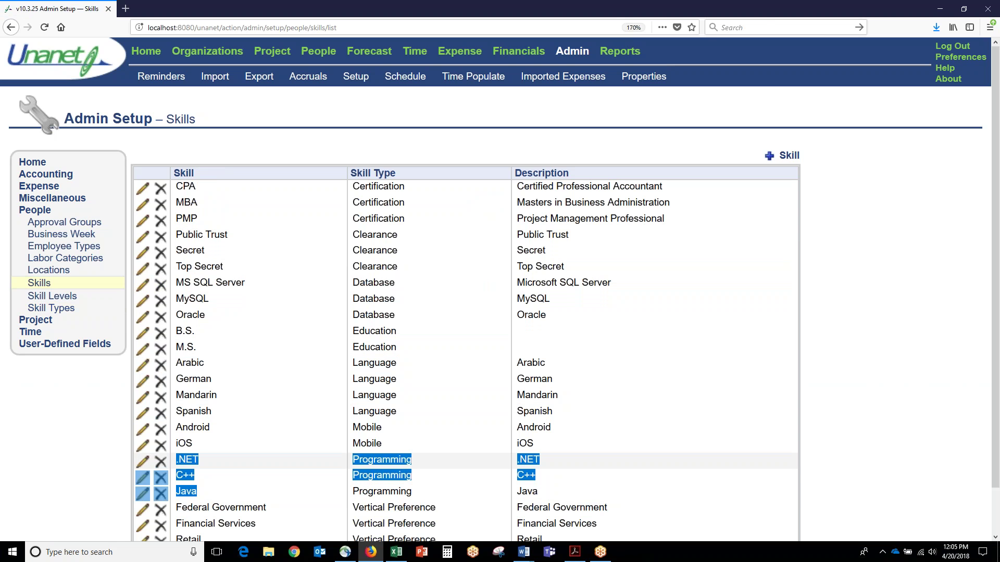
# Step: Review the Skill Levels and Locations lists in the People setup
pyautogui.click(54, 297)
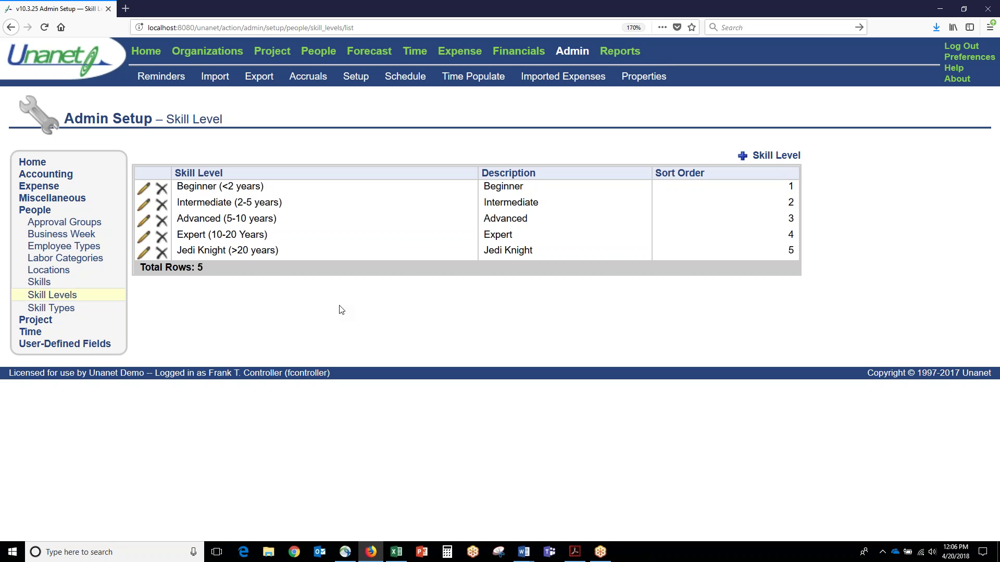
pyautogui.click(56, 271)
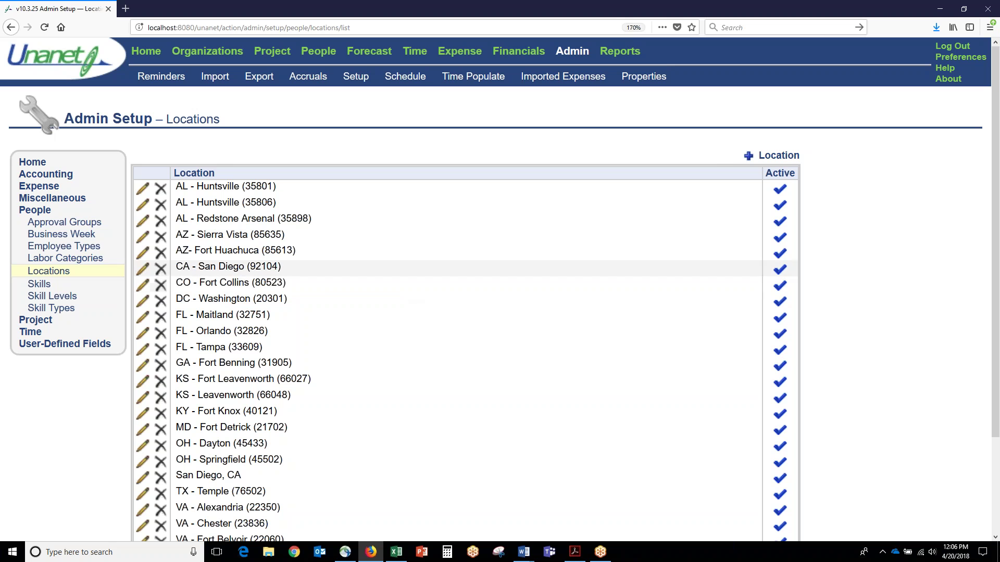
# Step: List all active labor categories and examine the Business Analyst's default bill rates and effective dates
pyautogui.click(81, 260)
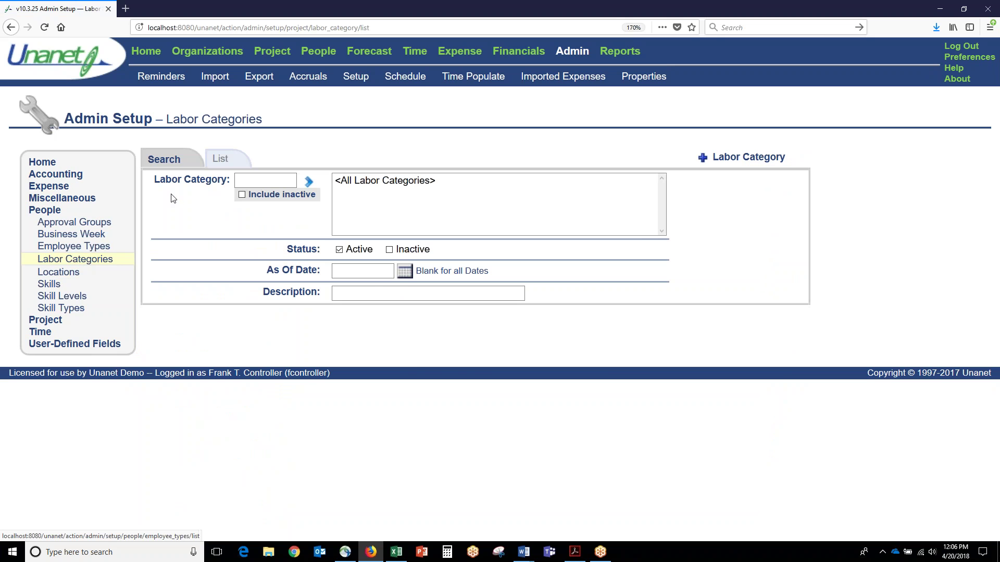
pyautogui.click(219, 158)
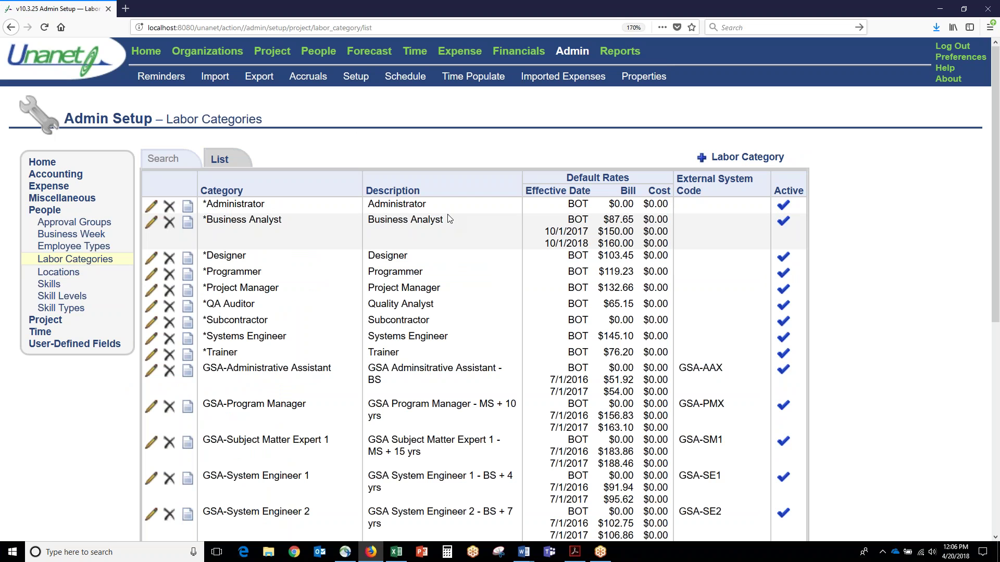
pyautogui.moveTo(368, 223); pyautogui.dragTo(671, 245)
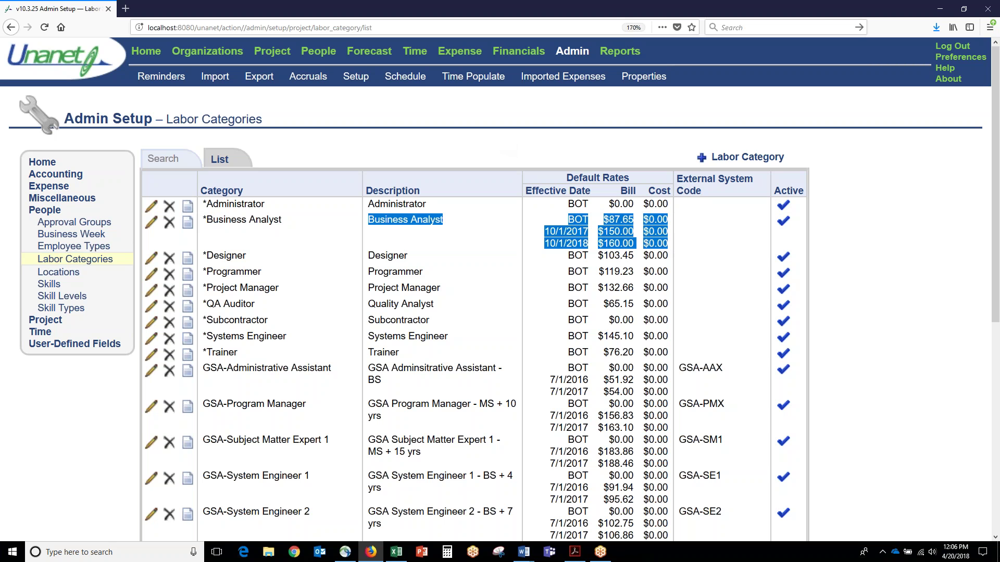
# Step: List all people in the People area and highlight the Person Organization column heading
pyautogui.click(318, 51)
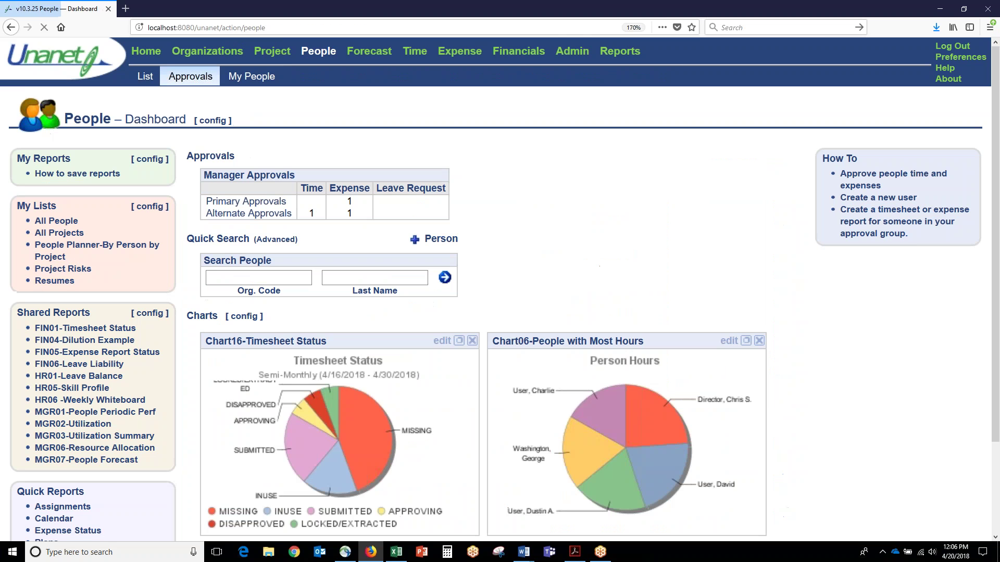
pyautogui.click(145, 76)
pyautogui.click(120, 158)
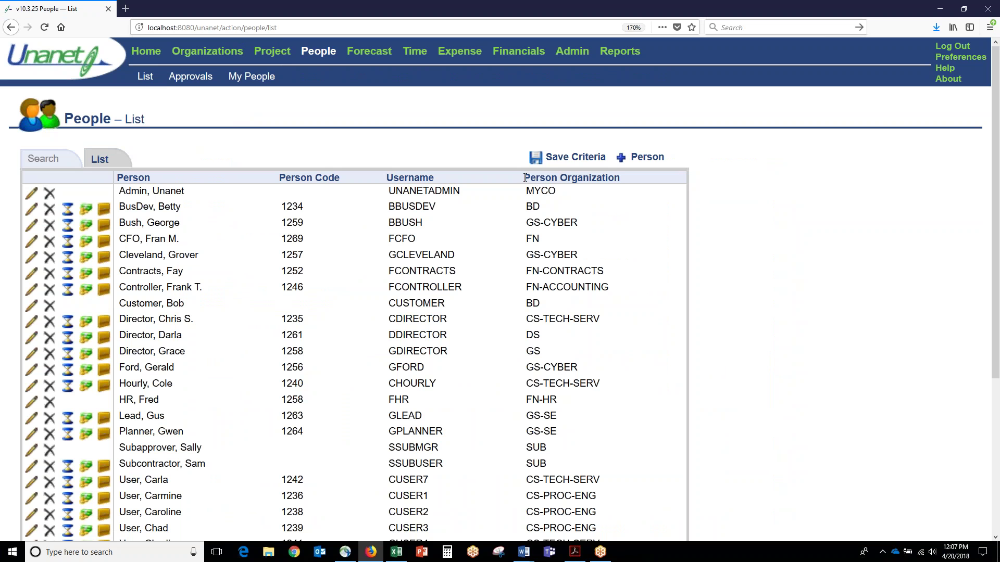
pyautogui.moveTo(525, 178); pyautogui.dragTo(627, 181)
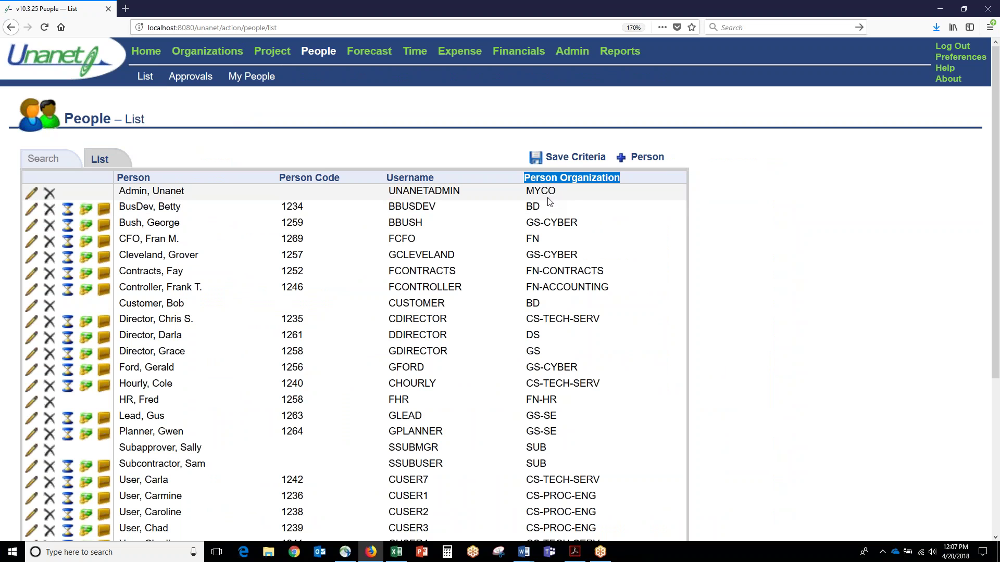
# Step: Open the CFO's profile, view the available Business Week options, and review the skills assigned to this person
pyautogui.click(31, 245)
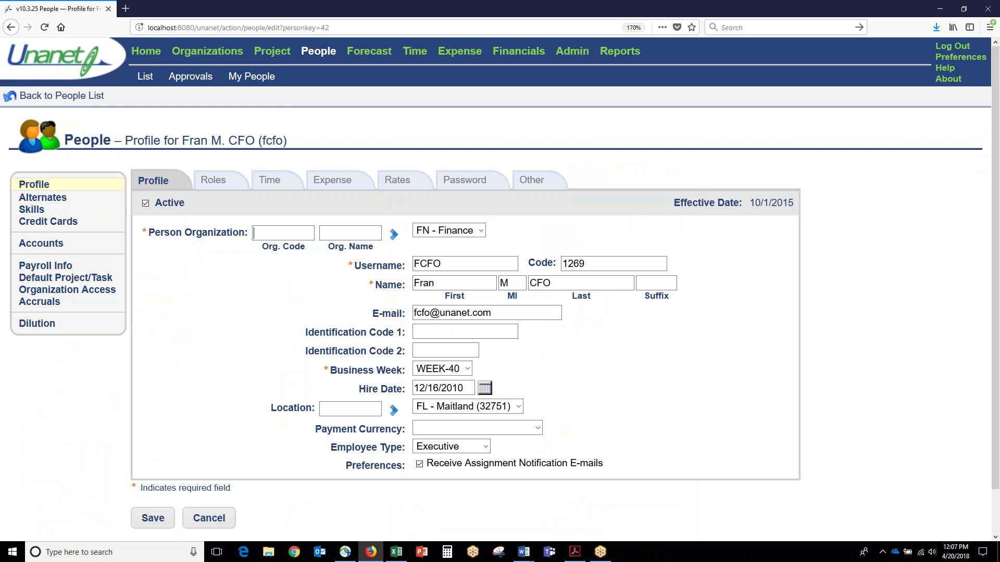
pyautogui.click(468, 369)
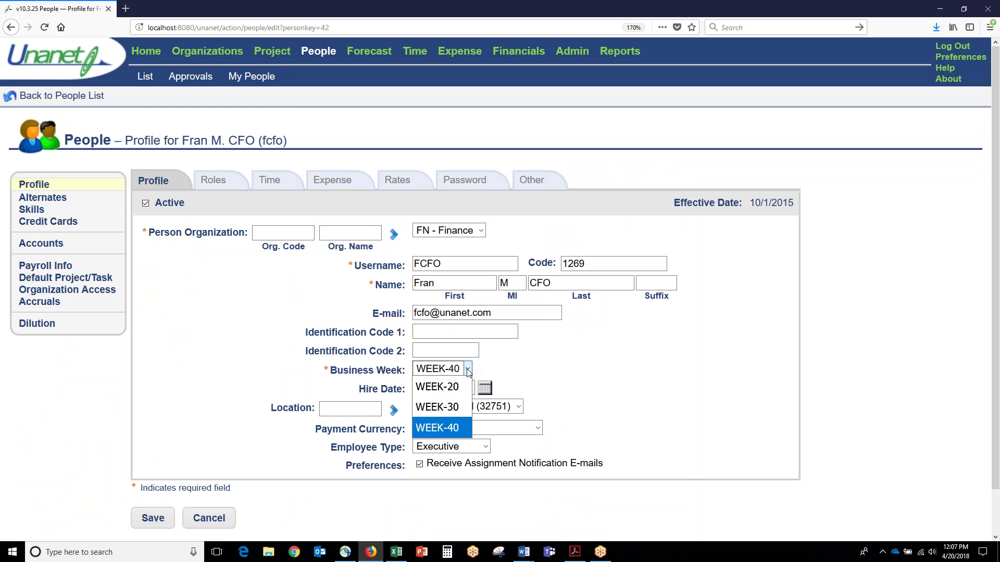
pyautogui.click(468, 369)
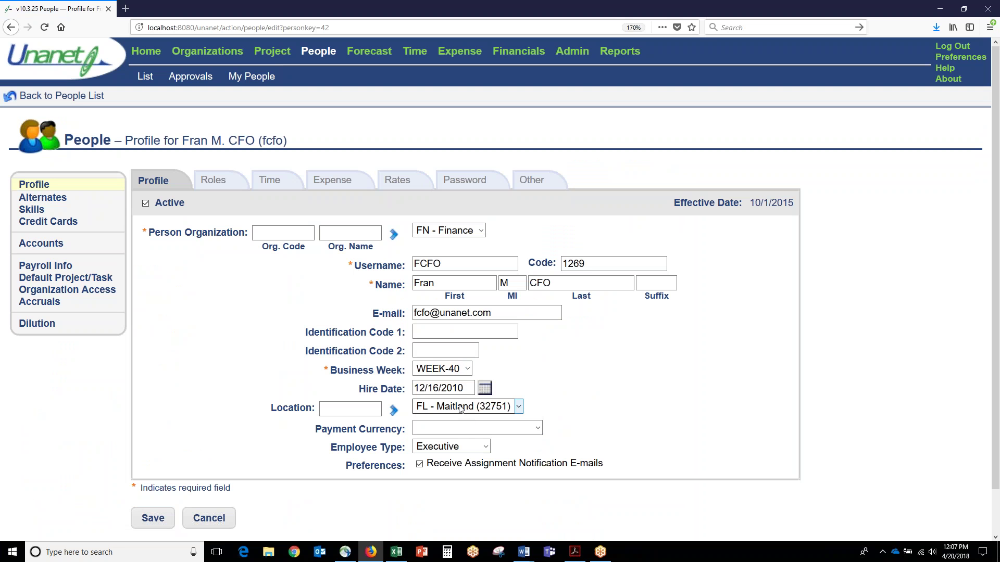
pyautogui.click(39, 212)
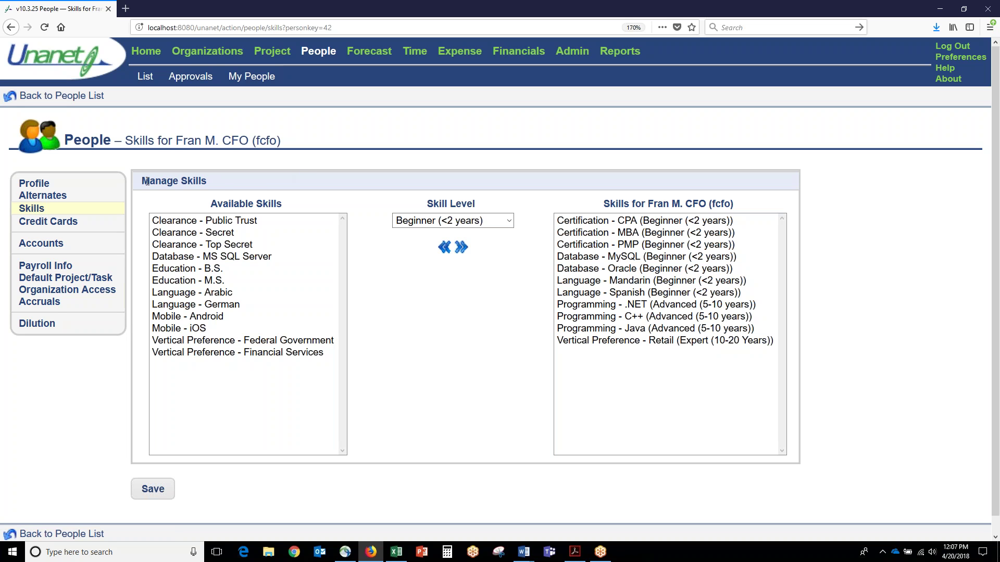
# Step: Open the CFO's organization access settings for the Resource Planner role with Person access type
pyautogui.click(60, 292)
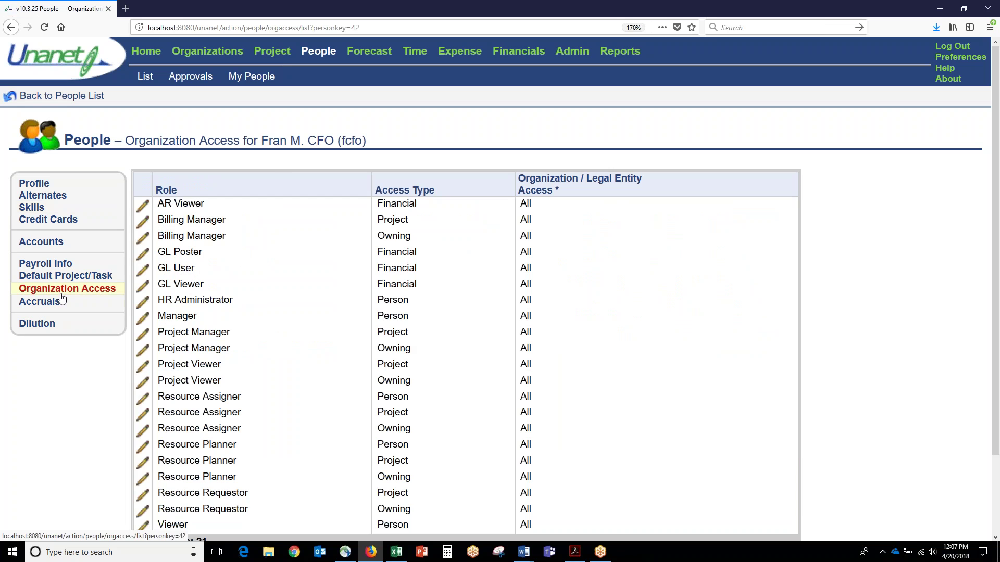
pyautogui.click(148, 450)
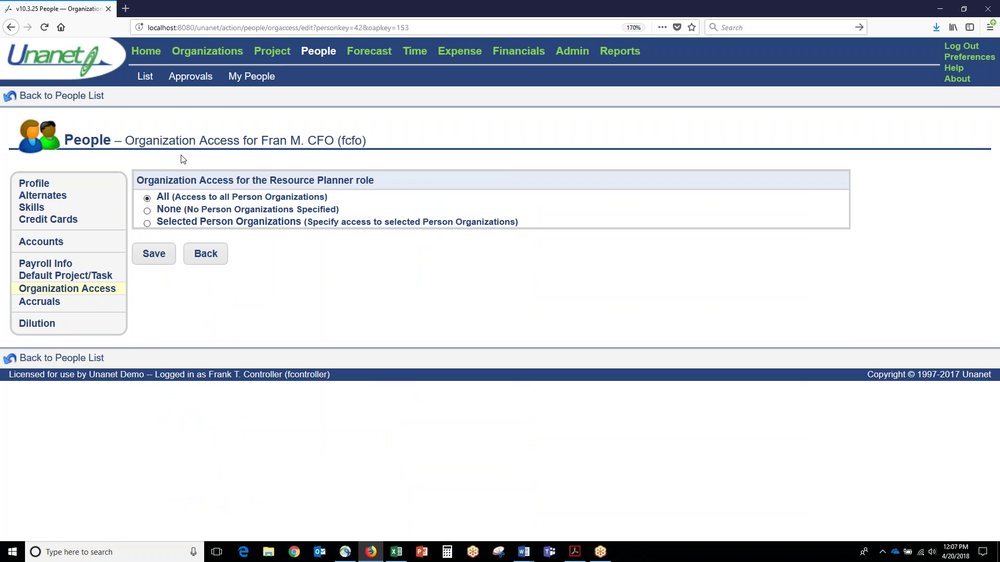
pyautogui.moveTo(262, 177); pyautogui.dragTo(398, 177)
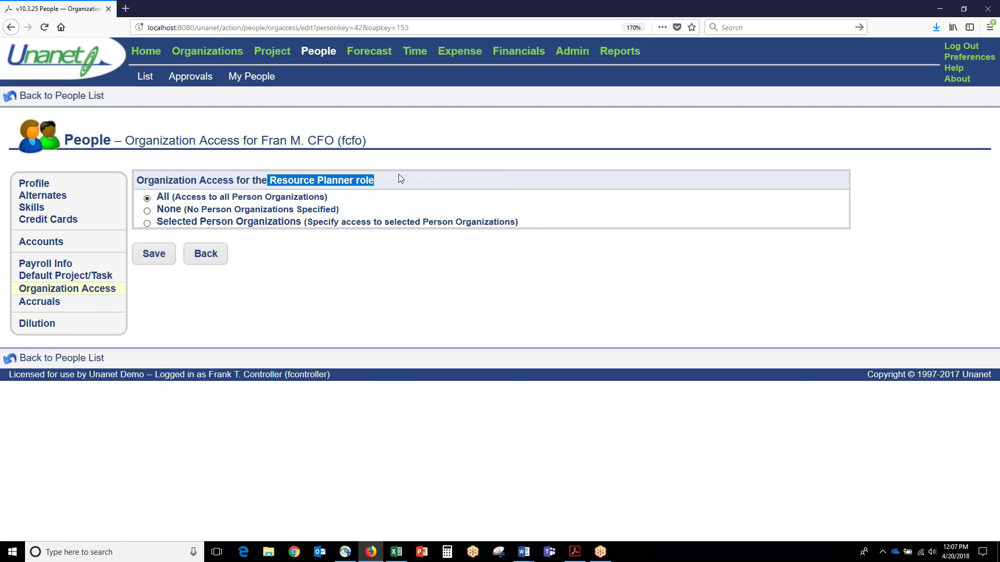
# Step: Try limiting the Resource Planner role to selected person organizations, including Consulting Services and Government Services, and finally all of MYCO – My Company
pyautogui.click(147, 224)
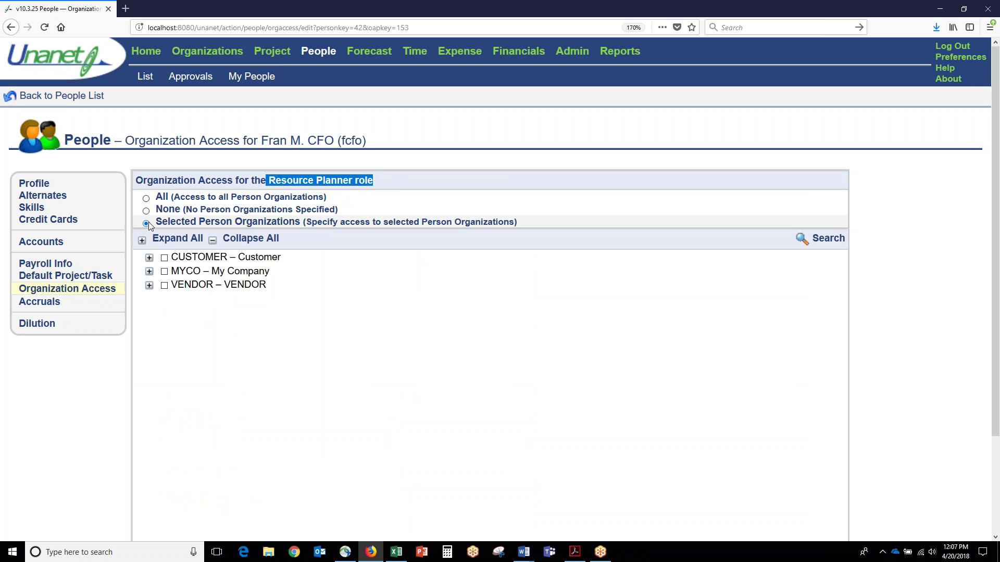
pyautogui.click(150, 272)
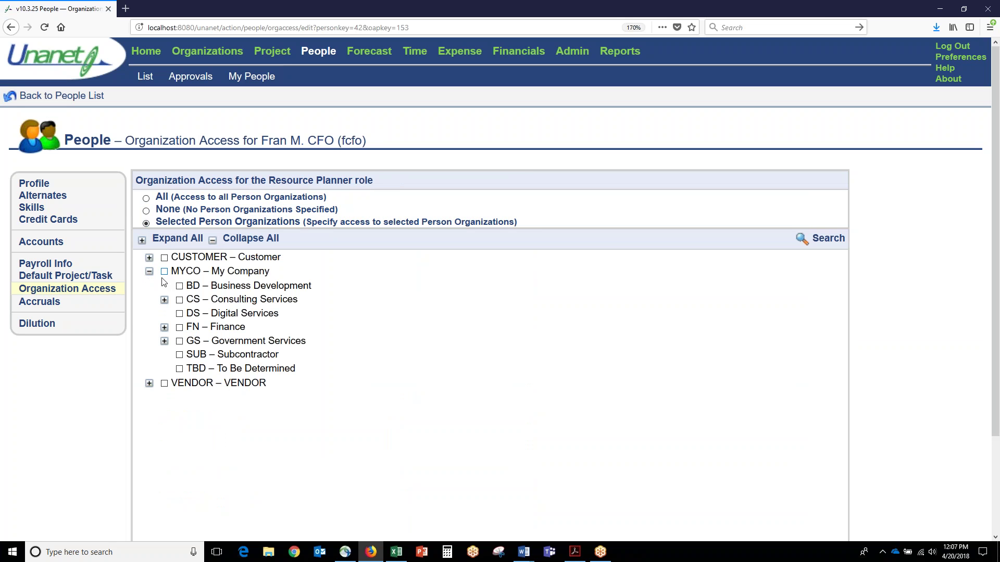
pyautogui.click(165, 300)
pyautogui.click(180, 300)
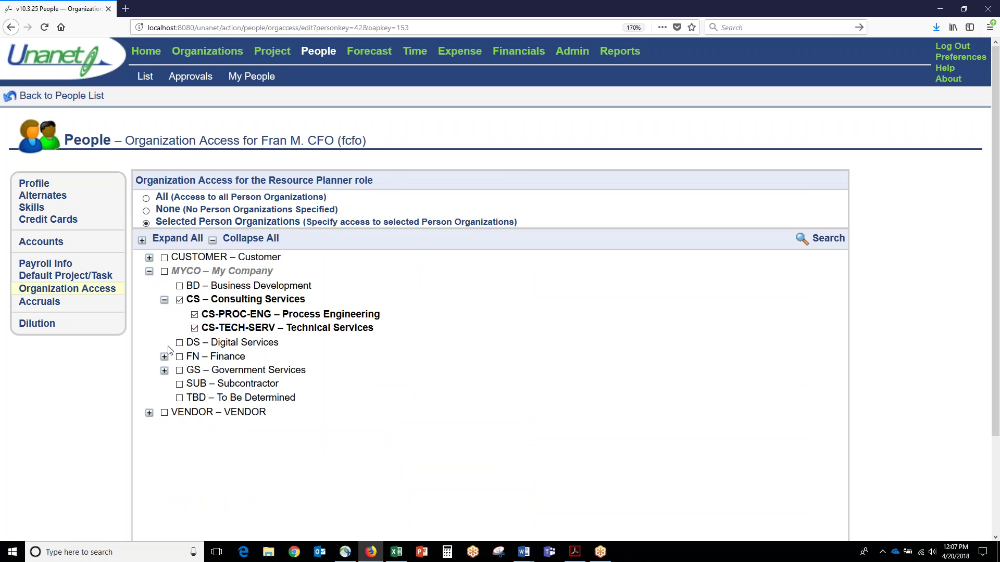
pyautogui.click(164, 371)
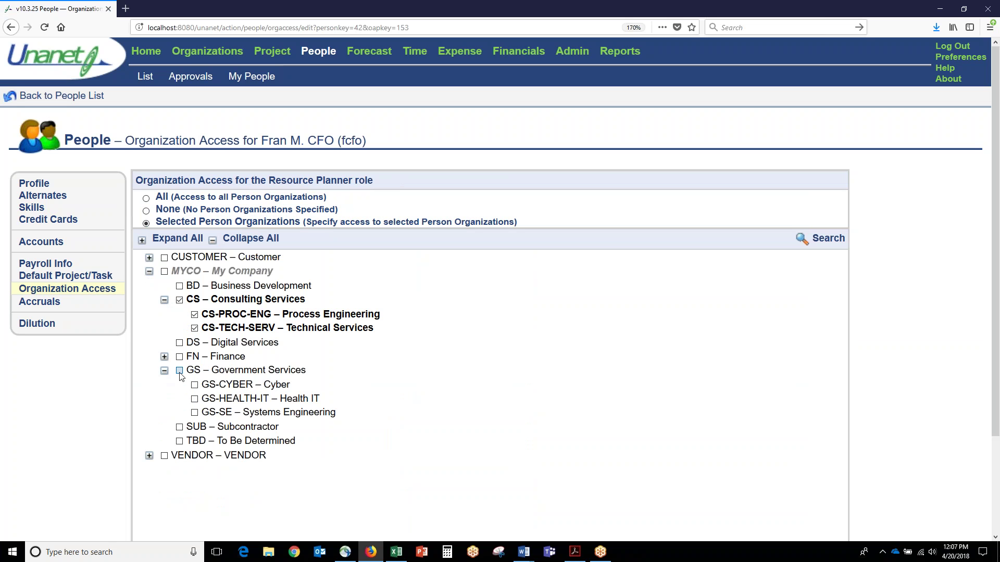
pyautogui.click(179, 371)
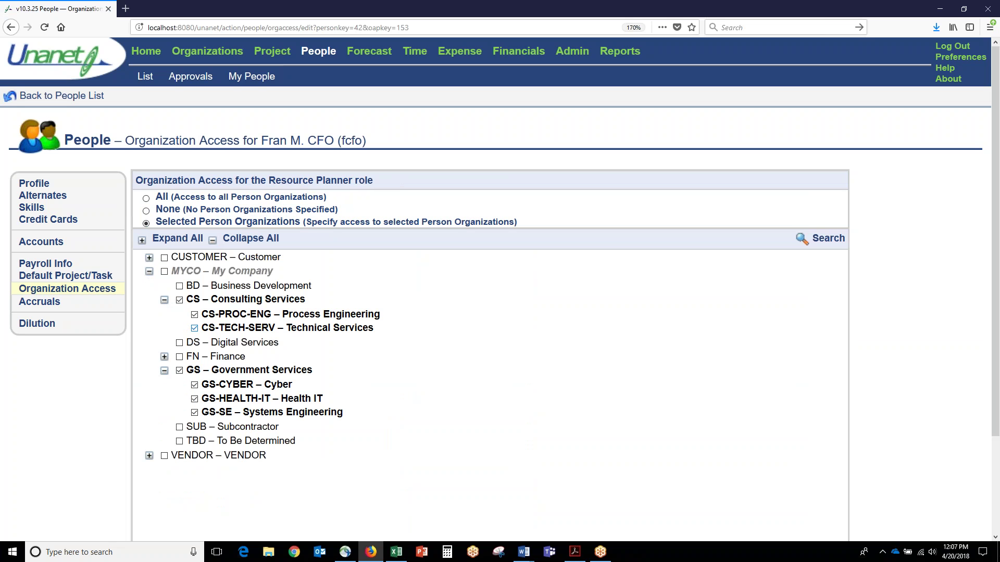
pyautogui.click(164, 272)
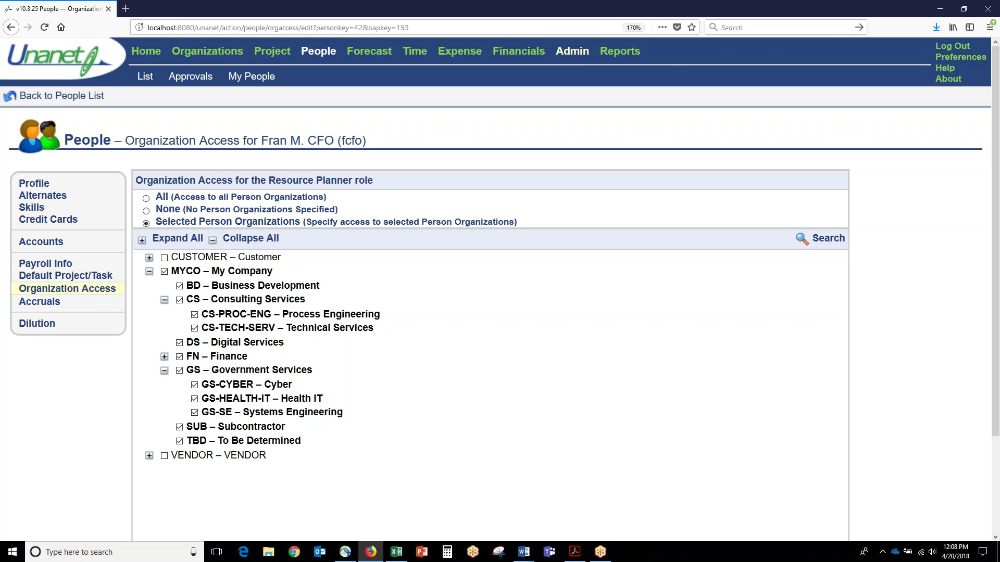
# Step: Open the export criteria of the system Person template from the Admin export templates
pyautogui.click(572, 53)
pyautogui.click(263, 76)
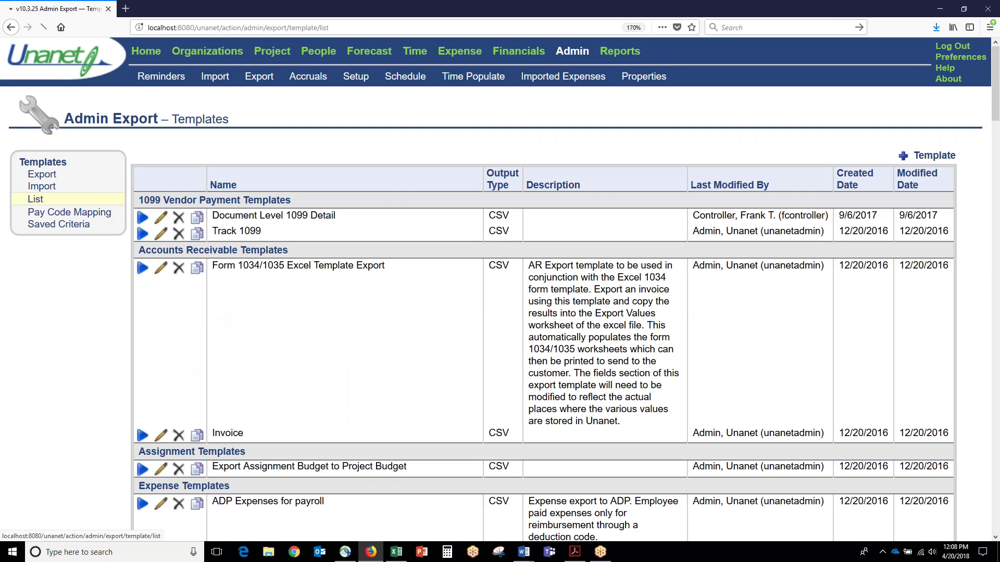
pyautogui.scroll(-10, 261, 166)
pyautogui.scroll(-15, 260, 165)
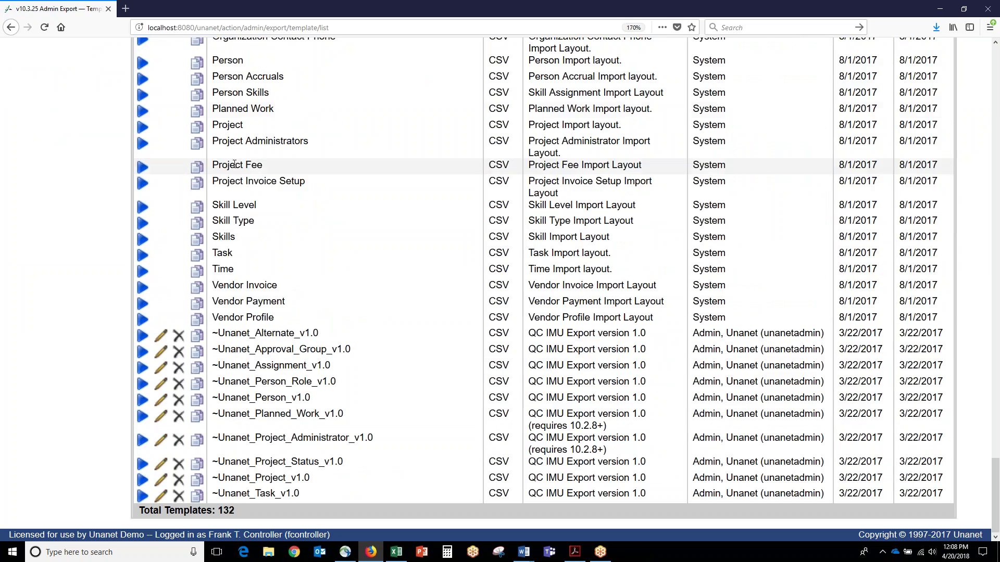
pyautogui.click(142, 62)
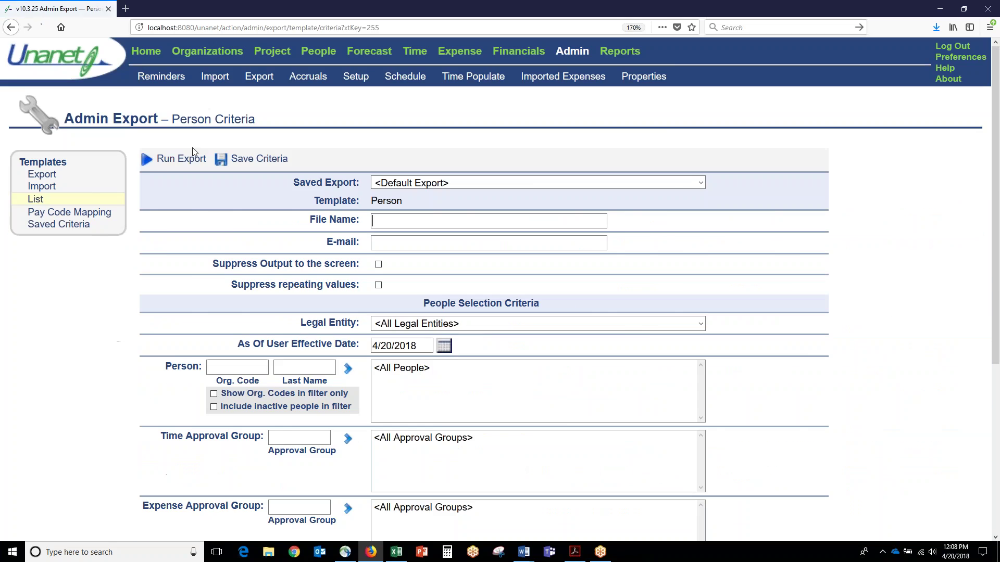
# Step: Run the Person export with the default criteria and open Person.csv in Excel to examine the cost_rate column
pyautogui.click(183, 159)
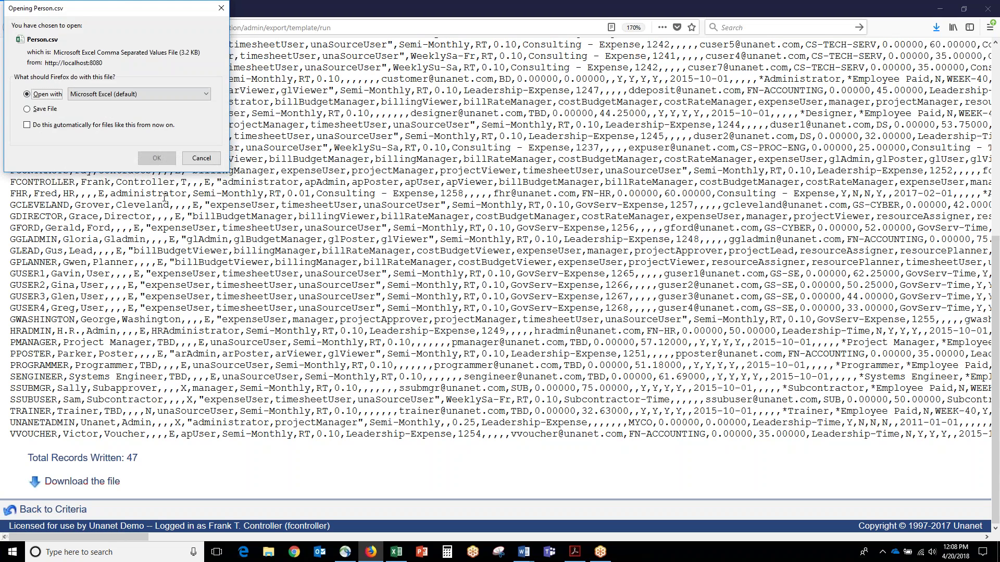
pyautogui.click(156, 159)
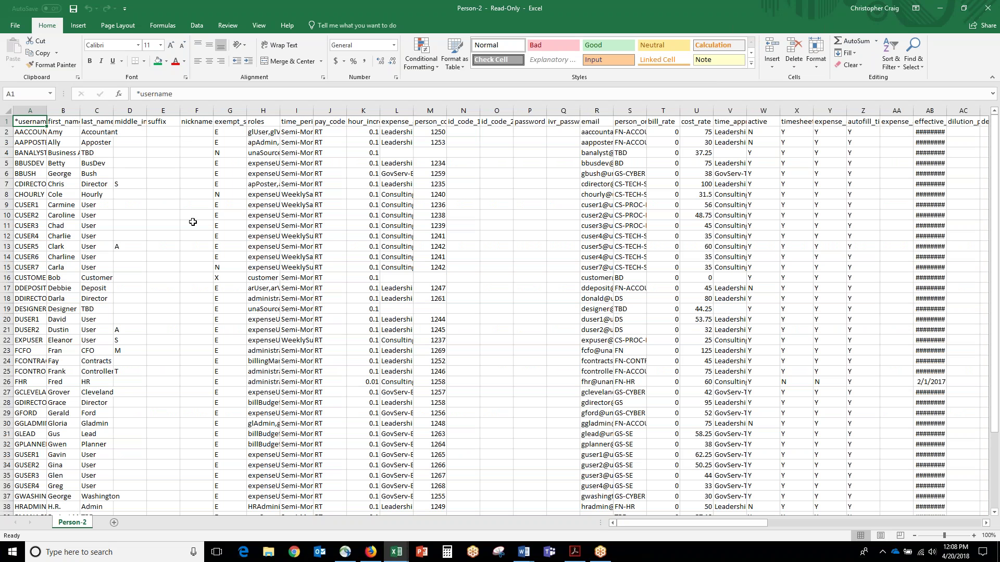
pyautogui.click(703, 111)
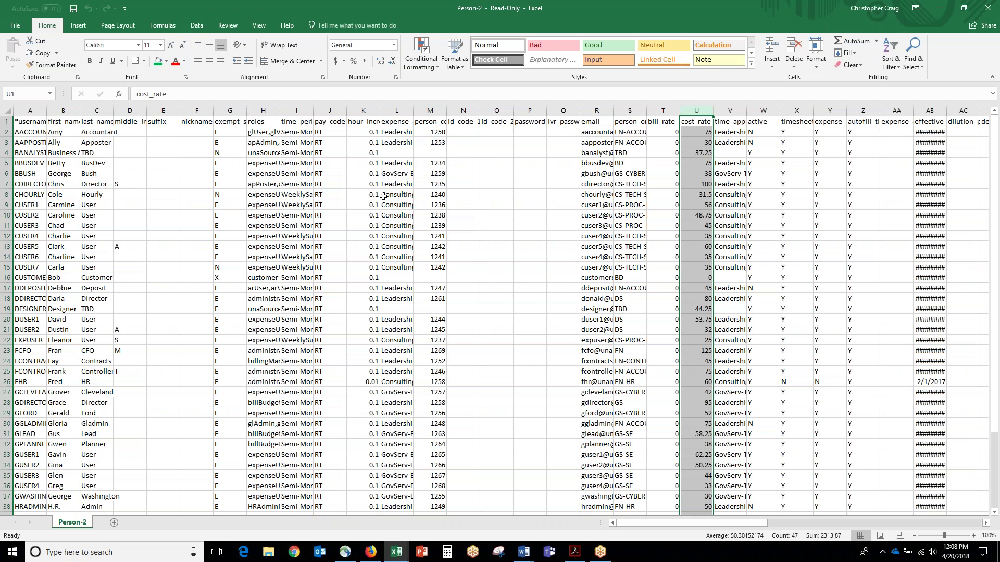
# Step: Switch back to Unanet in Firefox and select Person as the type of import in the Admin import page
pyautogui.click(370, 550)
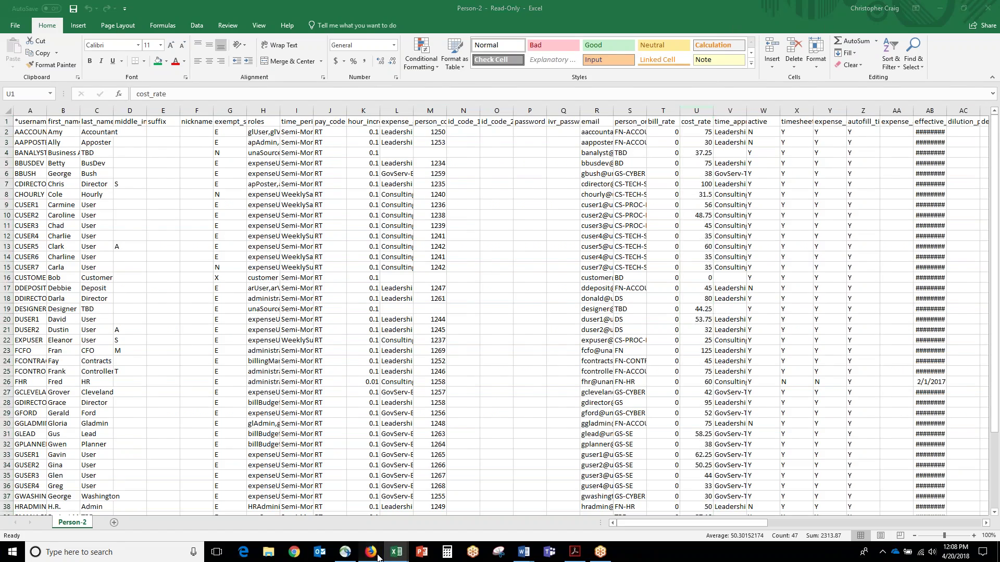
pyautogui.scroll(5, 364, 260)
pyautogui.click(206, 77)
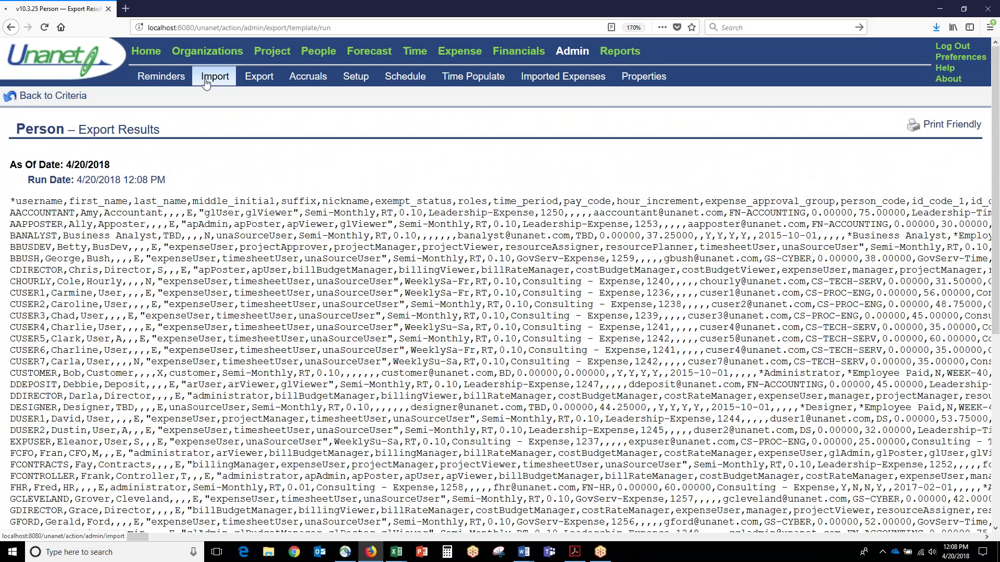
pyautogui.click(255, 189)
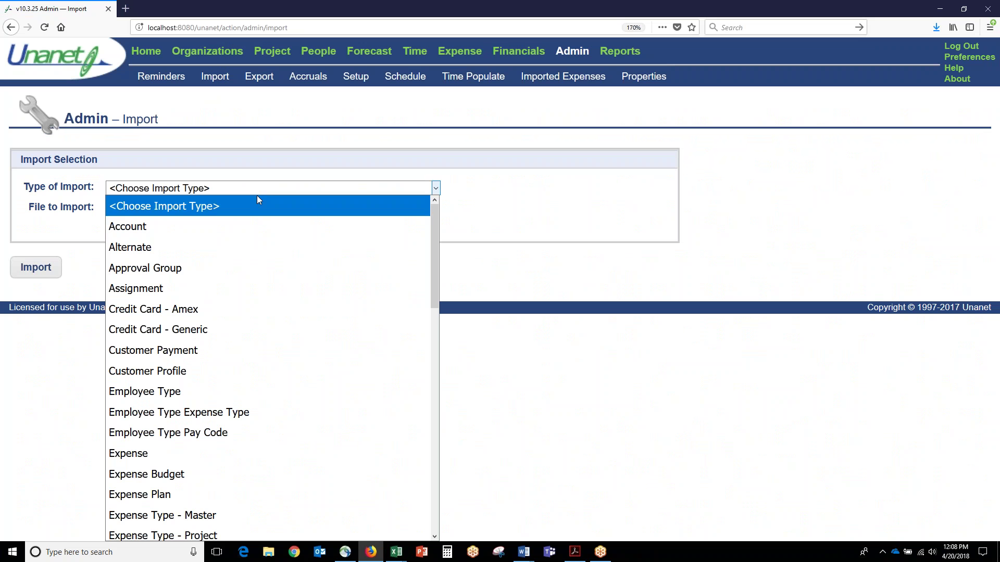
pyautogui.scroll(-2, 271, 346)
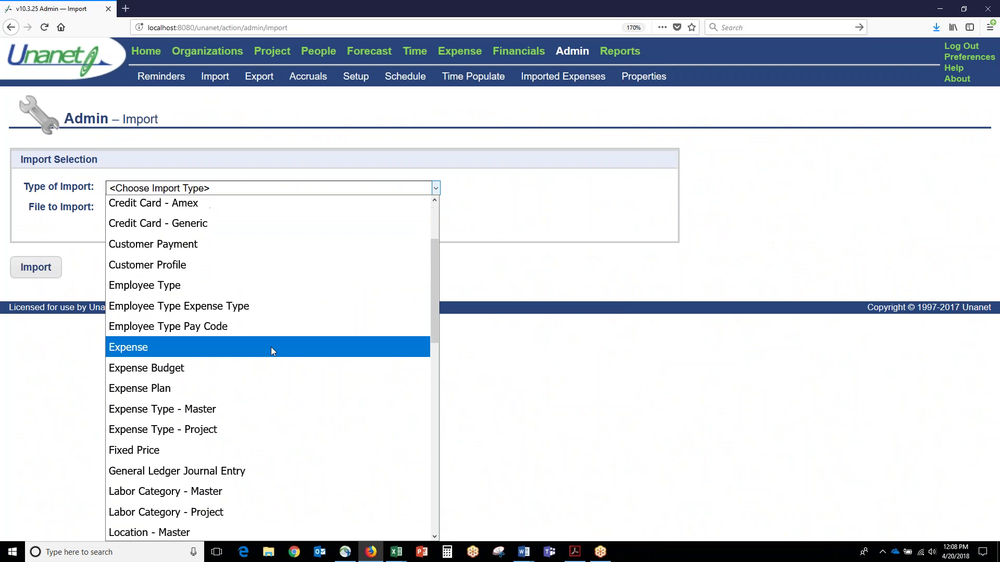
pyautogui.scroll(-3, 291, 363)
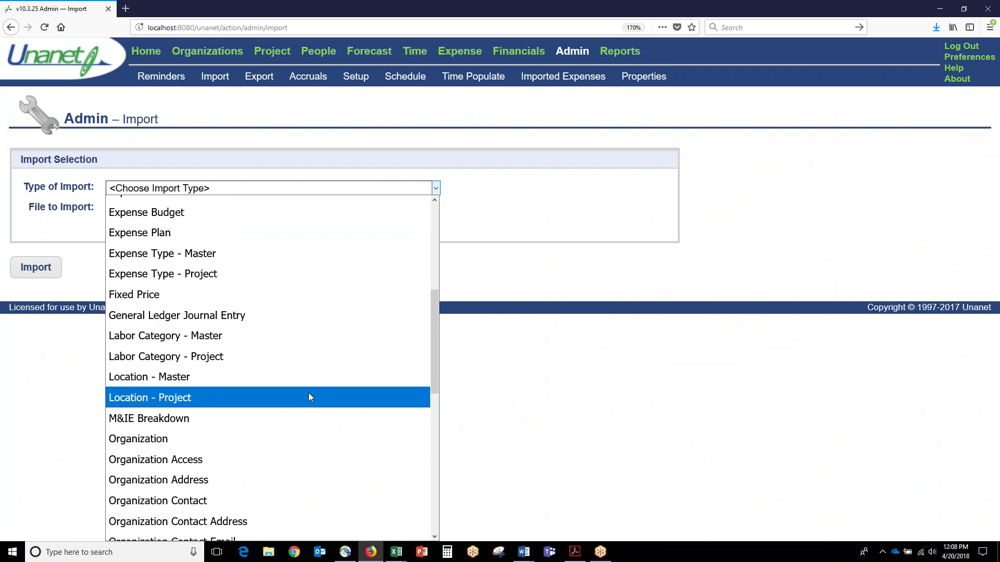
pyautogui.scroll(-2, 311, 407)
pyautogui.scroll(-1, 310, 411)
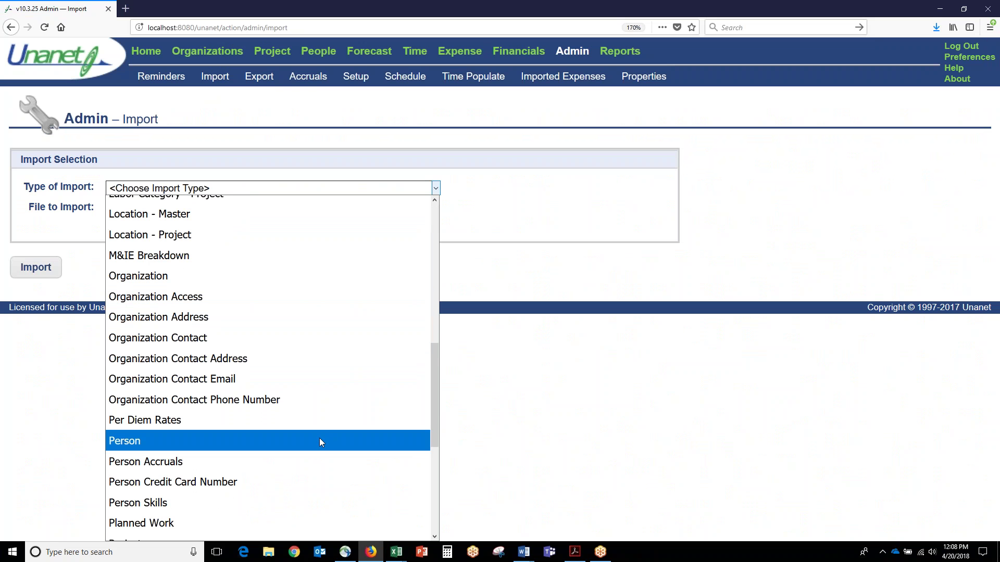
pyautogui.click(319, 441)
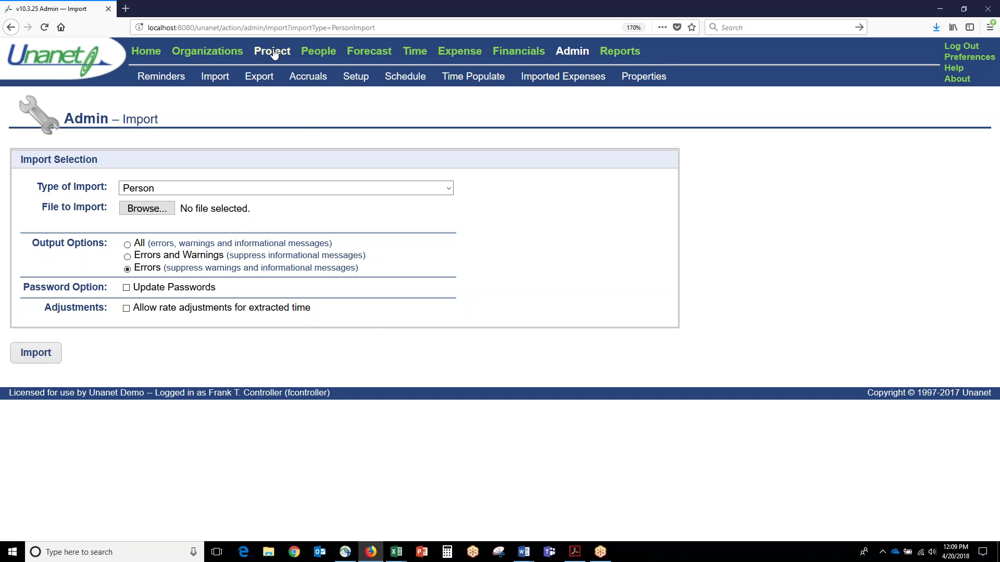
# Step: Review the Project Statuses setup, highlighting the 1-Pipeline stages and the statuses from 2-Open to 4-Pipeline Stage 4, and open the Plan Set Names list
pyautogui.click(364, 85)
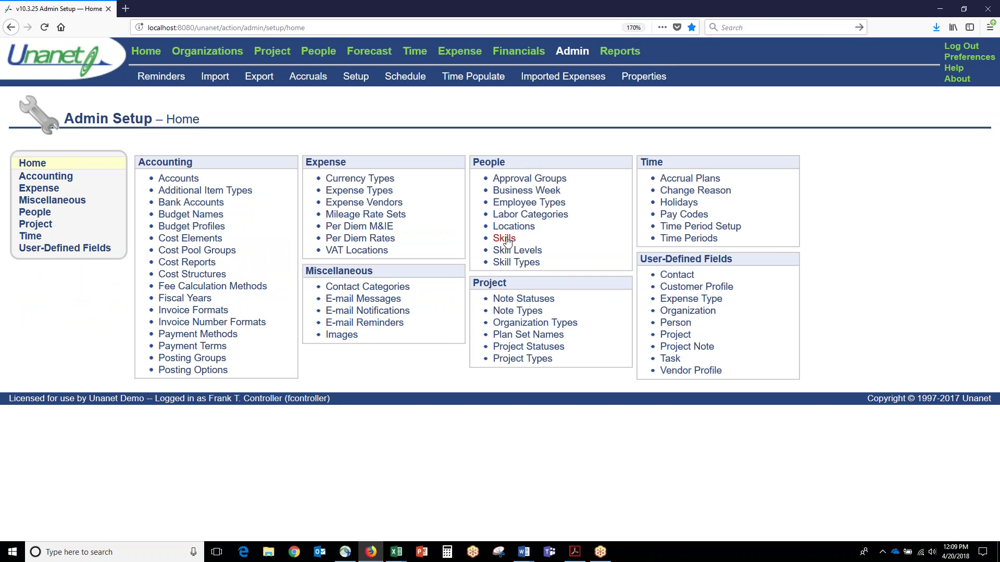
pyautogui.click(526, 349)
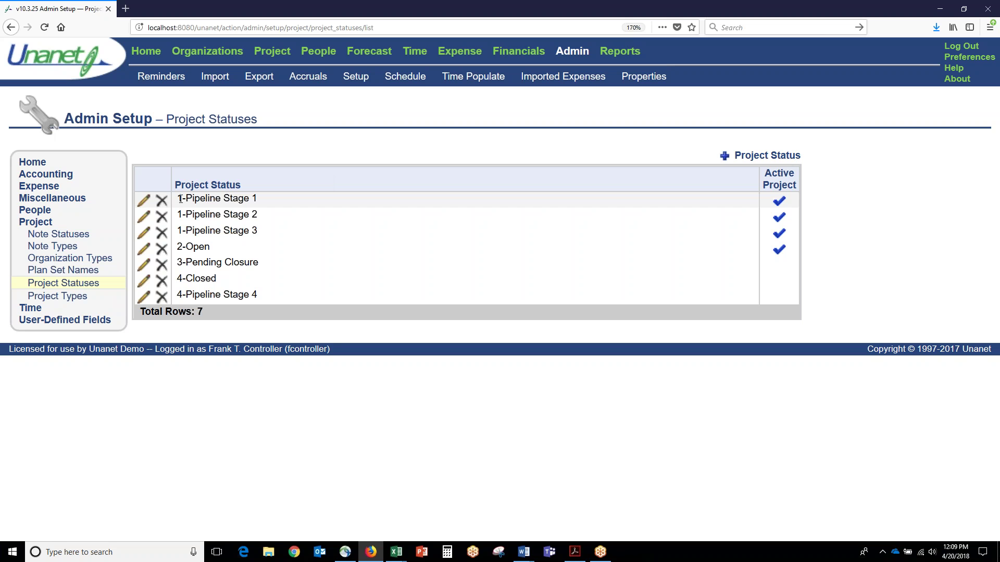
pyautogui.moveTo(181, 199); pyautogui.dragTo(259, 241)
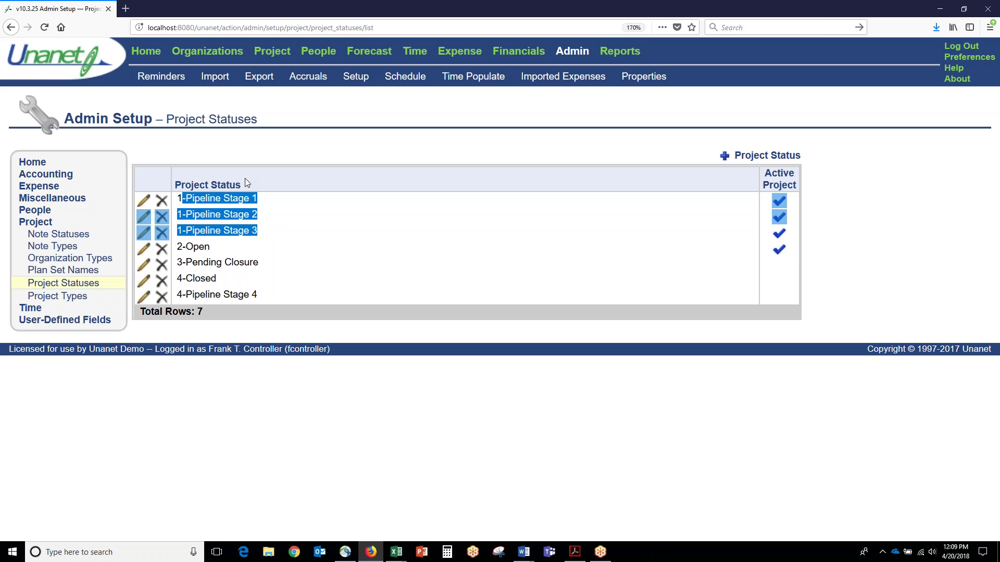
pyautogui.moveTo(185, 247); pyautogui.dragTo(261, 295)
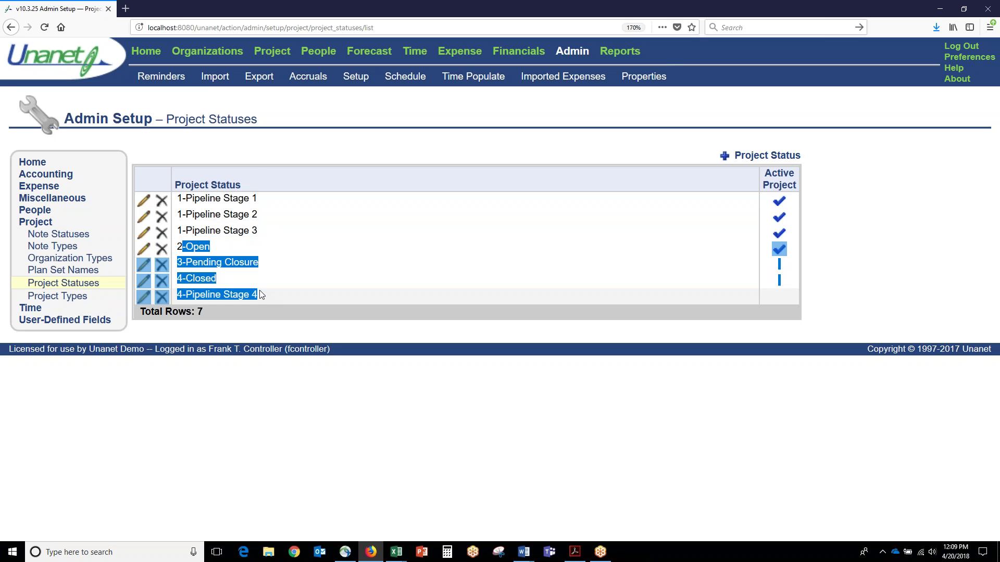
pyautogui.click(277, 179)
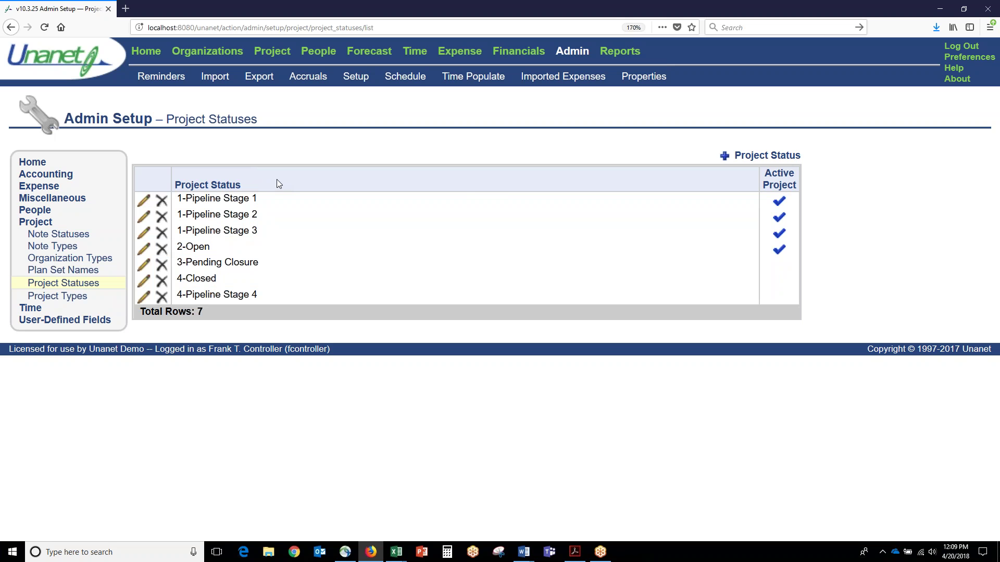
pyautogui.click(66, 270)
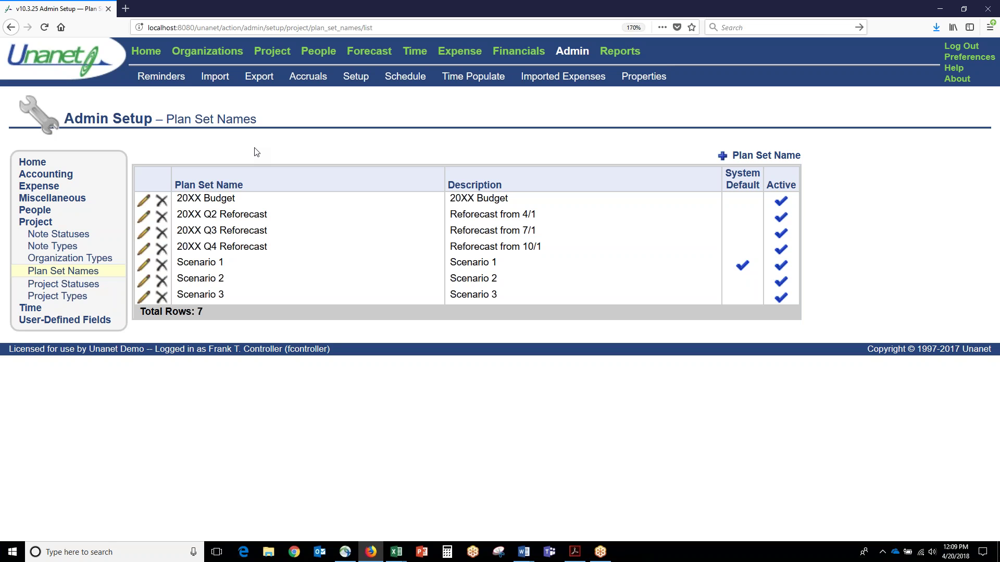
# Step: Run the shared CXO06-Scenario Comparison report from the home dashboard and compare the BIG-DATA project's margins across Scenarios 1 to 3
pyautogui.click(153, 58)
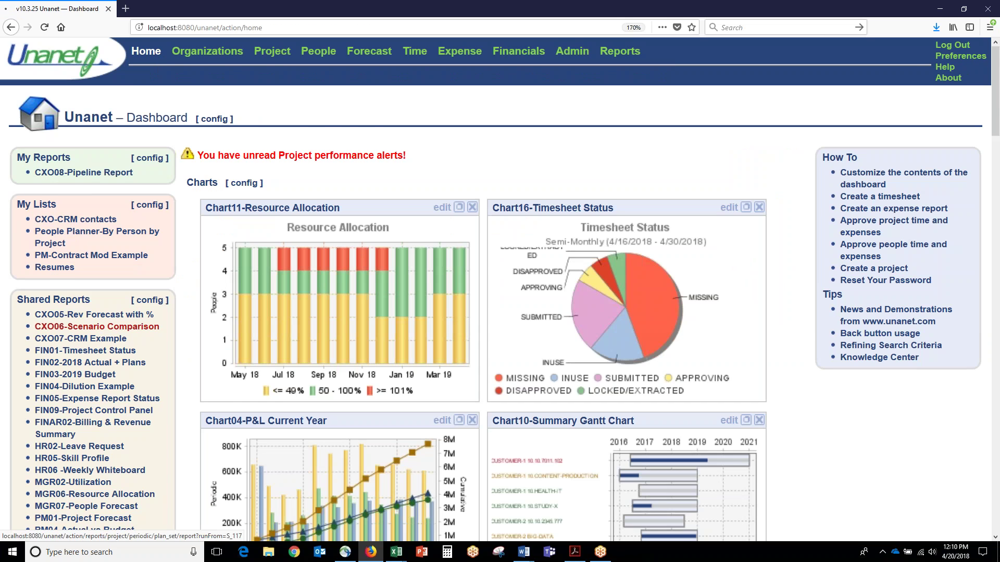
pyautogui.click(97, 326)
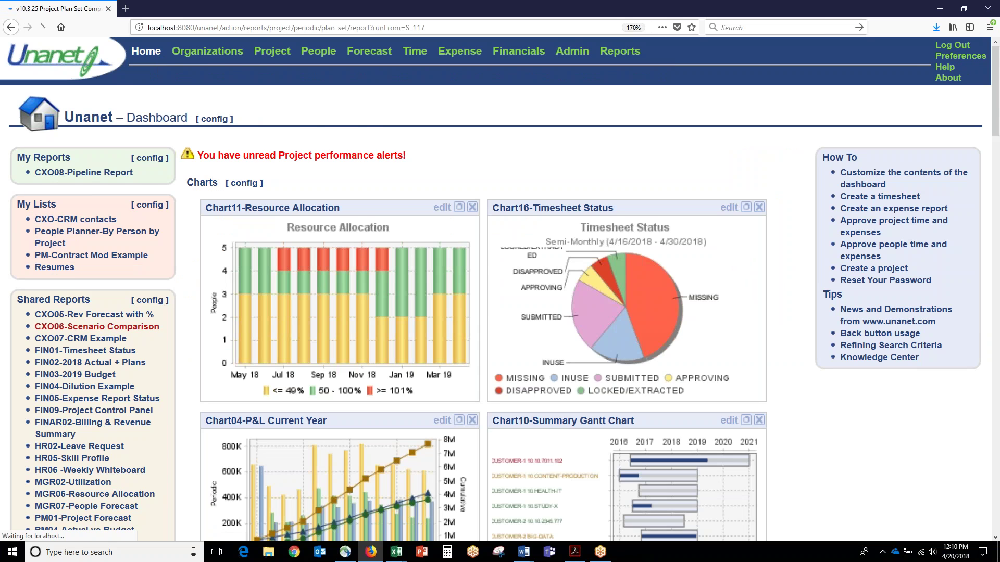
pyautogui.moveTo(65, 260); pyautogui.dragTo(480, 279)
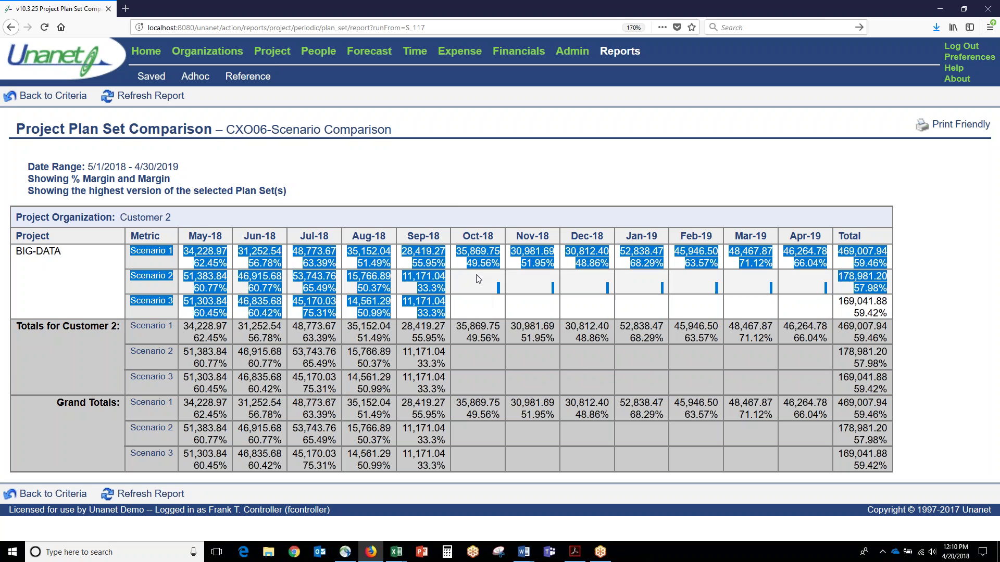
pyautogui.click(457, 195)
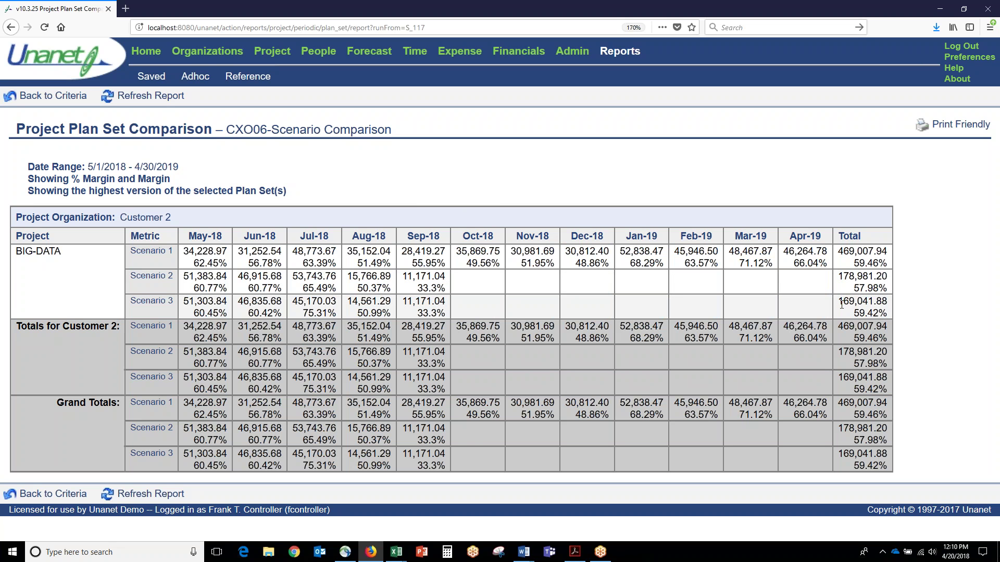
pyautogui.moveTo(838, 302); pyautogui.dragTo(888, 302)
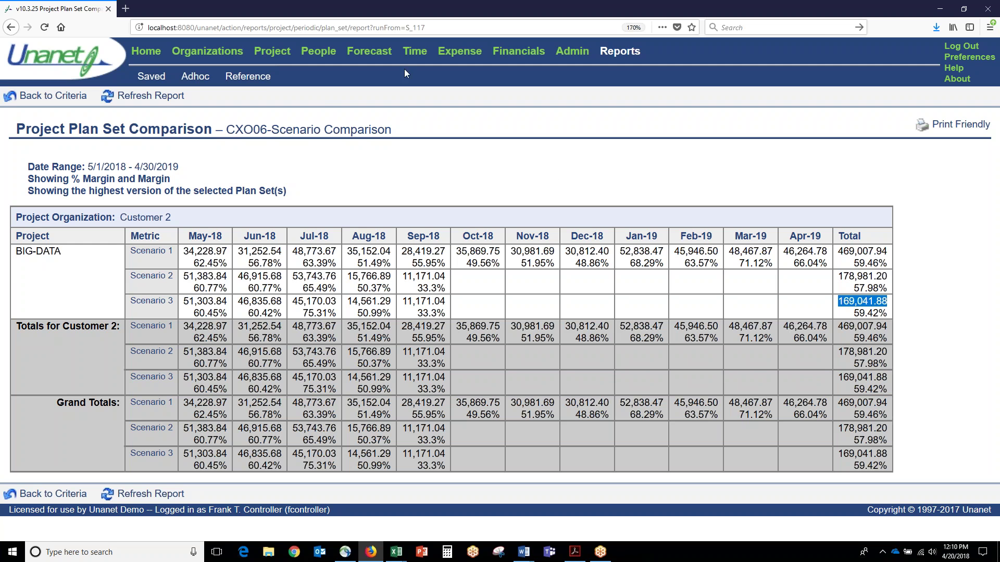
# Step: Review the Project user-defined fields in the Admin setup, followed by the Person user-defined fields
pyautogui.click(573, 56)
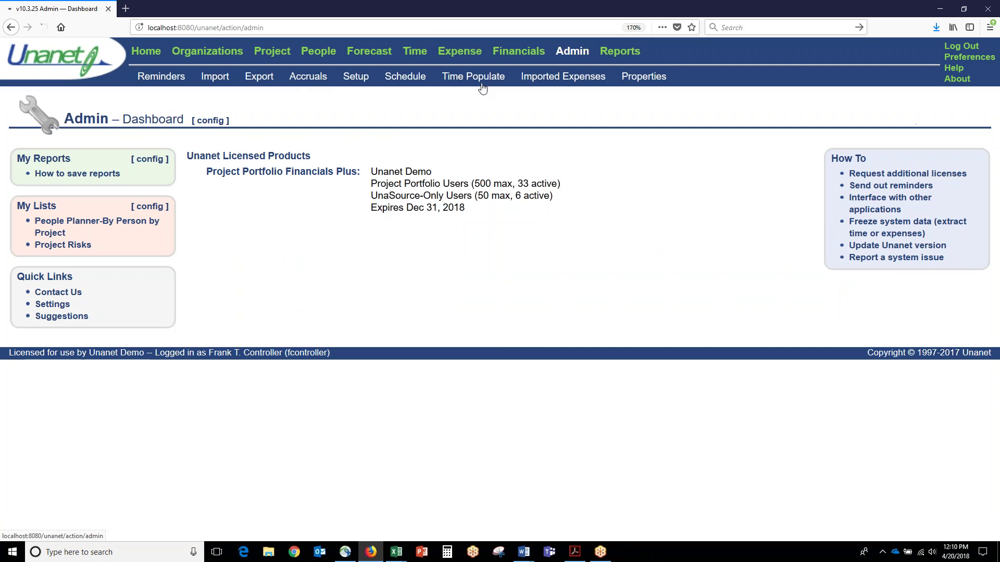
pyautogui.click(356, 76)
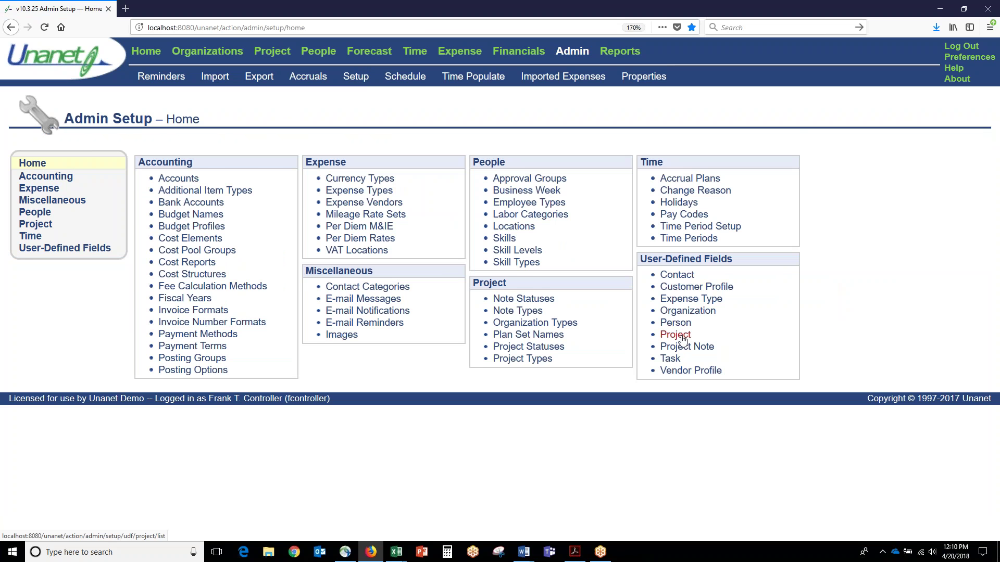
pyautogui.click(677, 335)
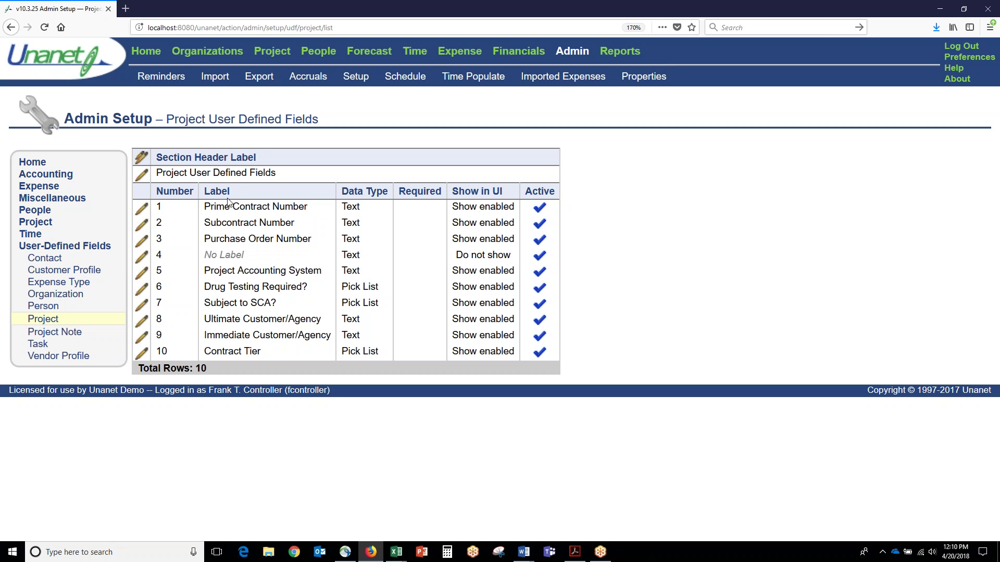
pyautogui.click(43, 306)
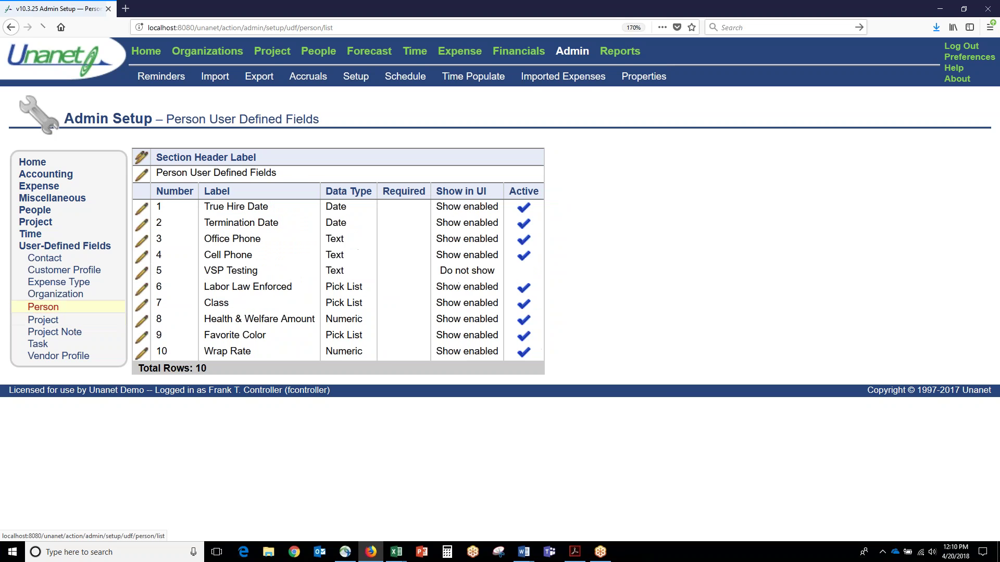
pyautogui.moveTo(167, 120); pyautogui.dragTo(283, 120)
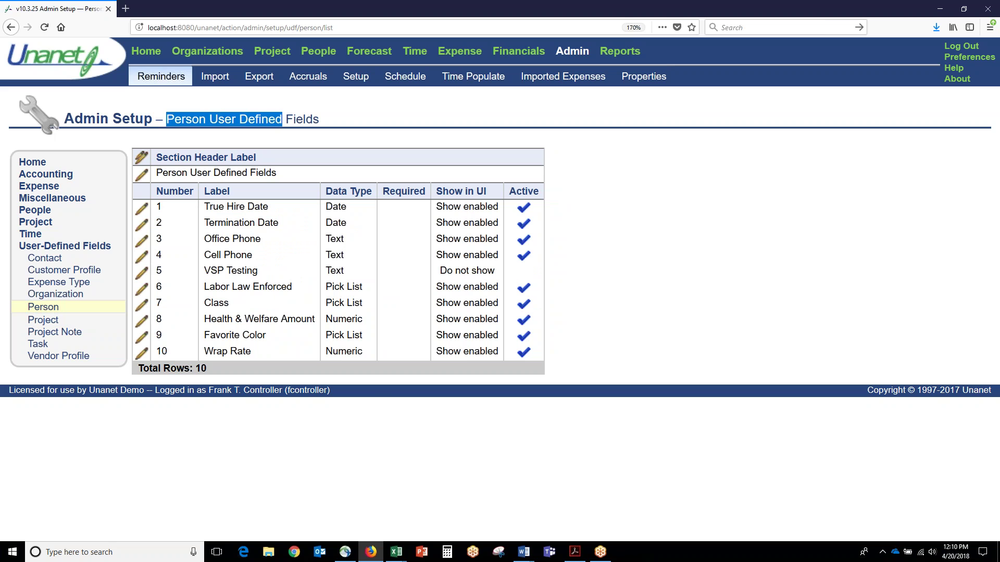
# Step: Open the project list and examine the CUSTOMER-1 projects and the Project Owning Org column
pyautogui.click(272, 53)
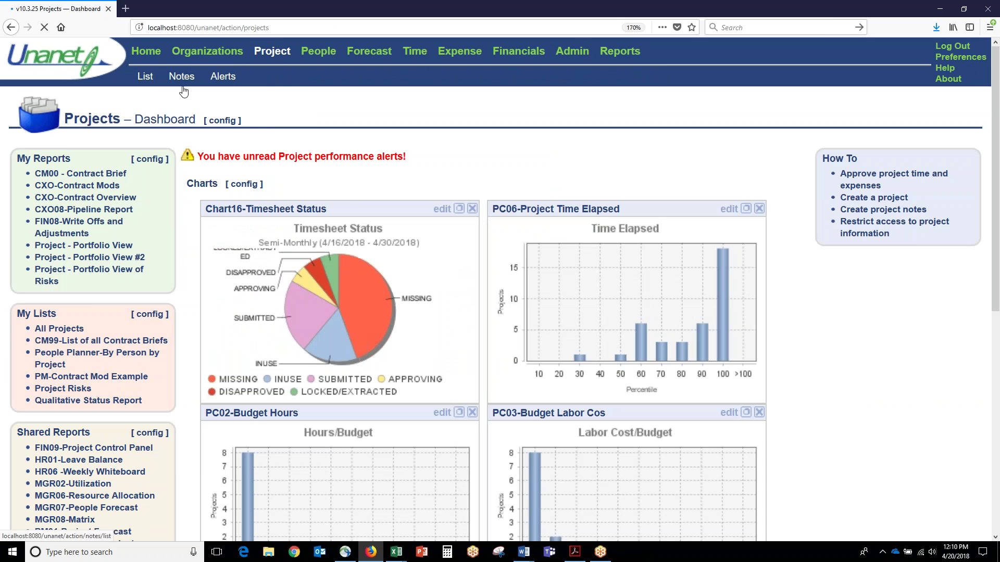
pyautogui.click(145, 82)
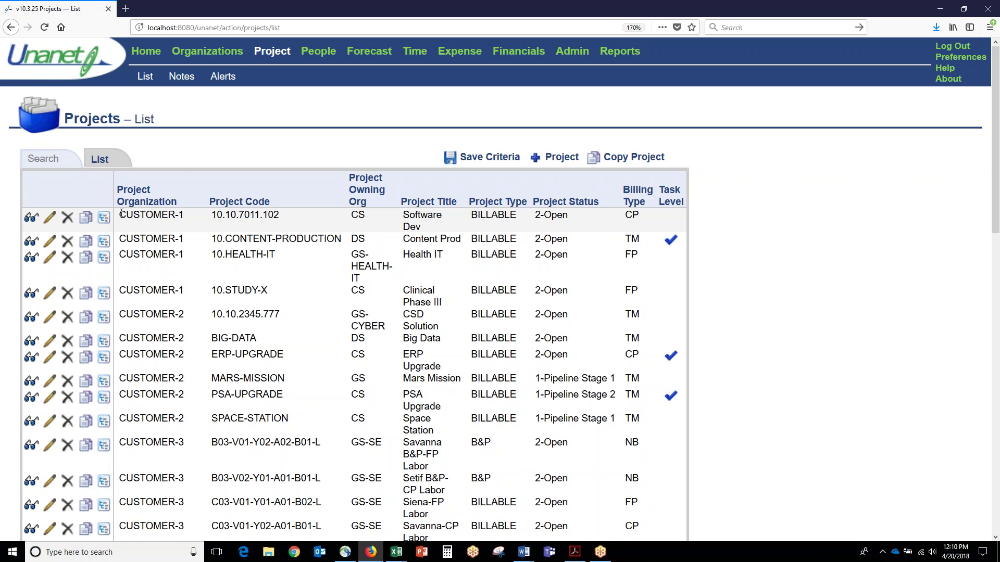
pyautogui.moveTo(121, 213); pyautogui.dragTo(265, 294)
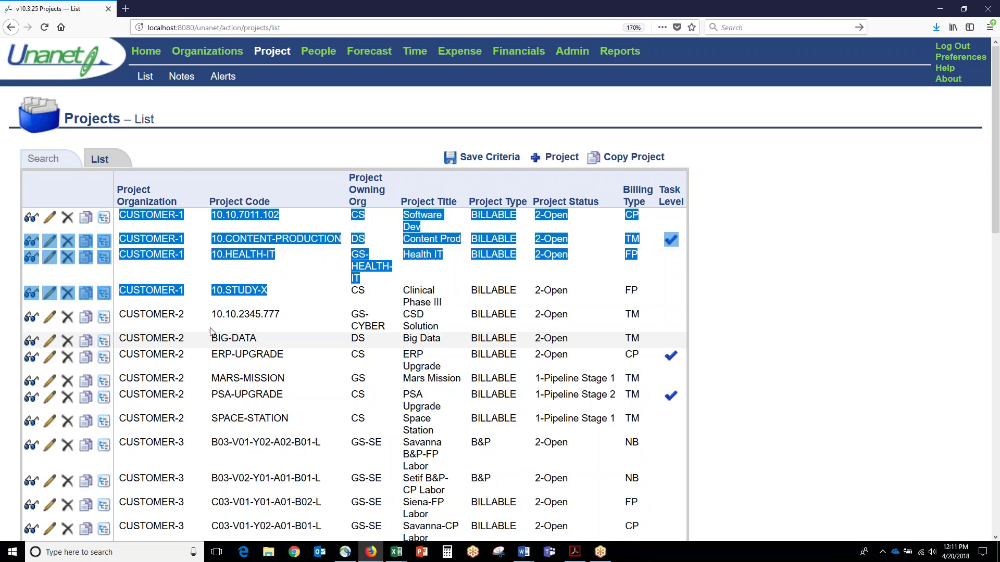
pyautogui.click(371, 206)
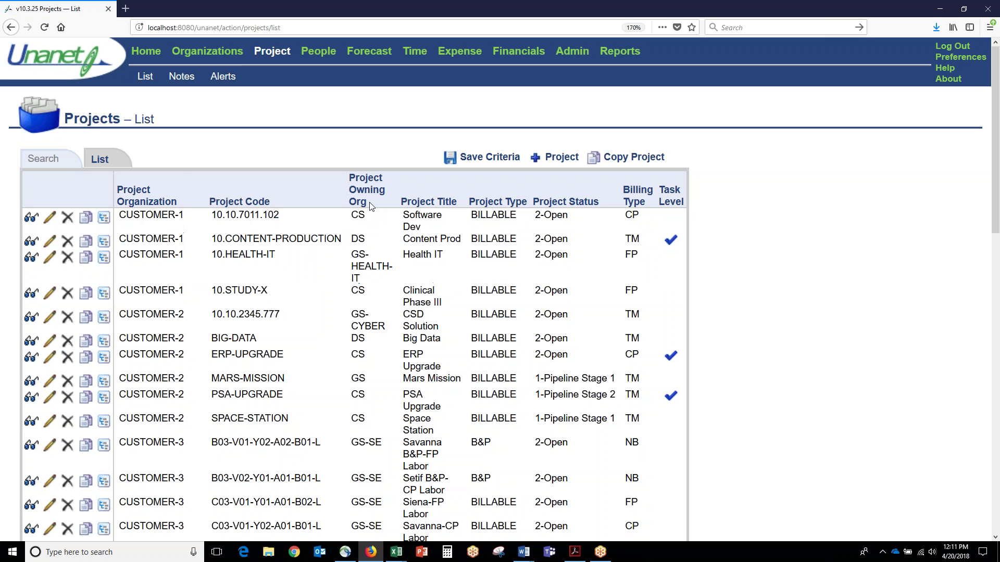
pyautogui.moveTo(370, 207); pyautogui.dragTo(347, 182)
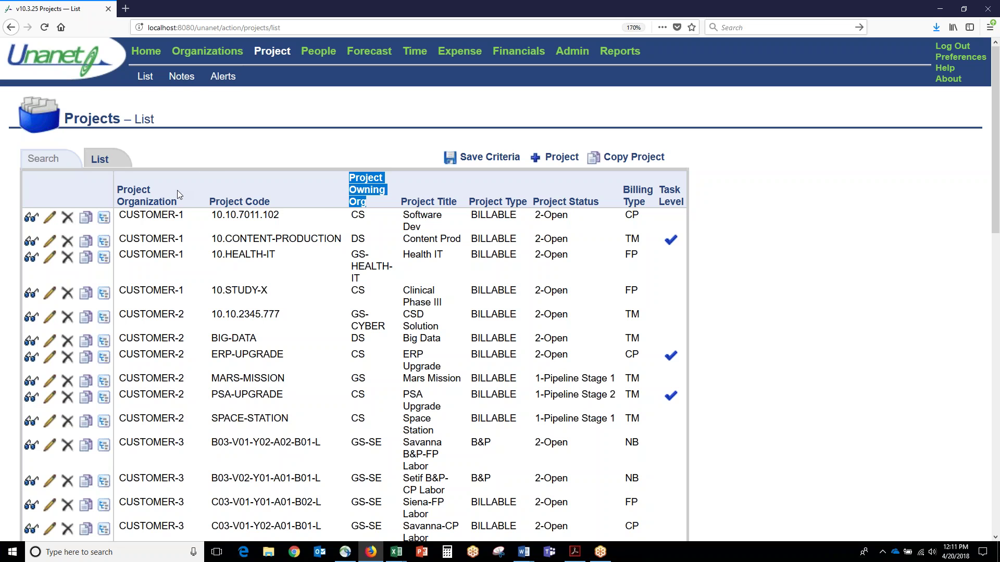
# Step: Examine the internal MYCO projects at the end of the project list, highlighting TRAINING, VACATION and ADMIN
pyautogui.scroll(-12, 281, 205)
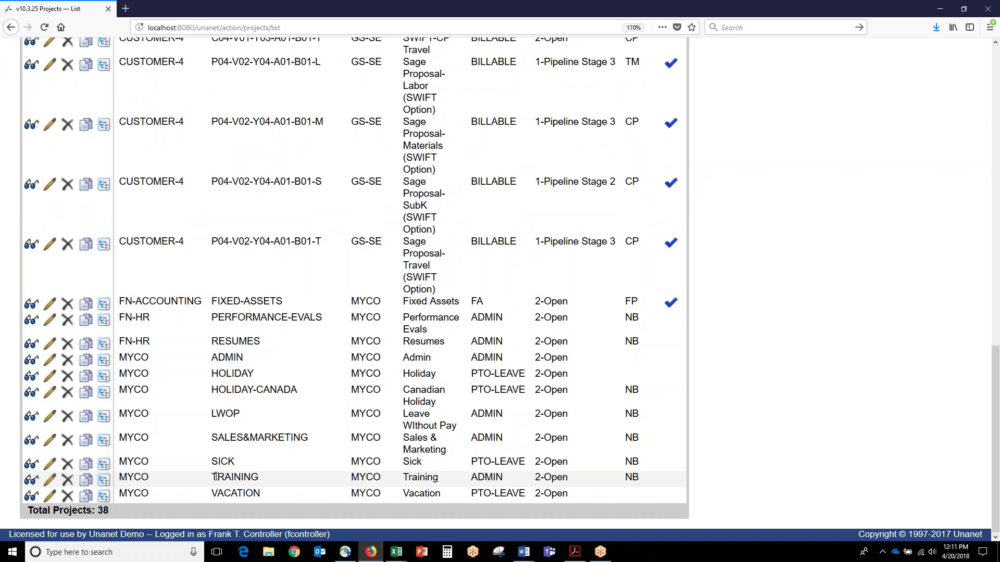
pyautogui.moveTo(217, 476); pyautogui.dragTo(260, 494)
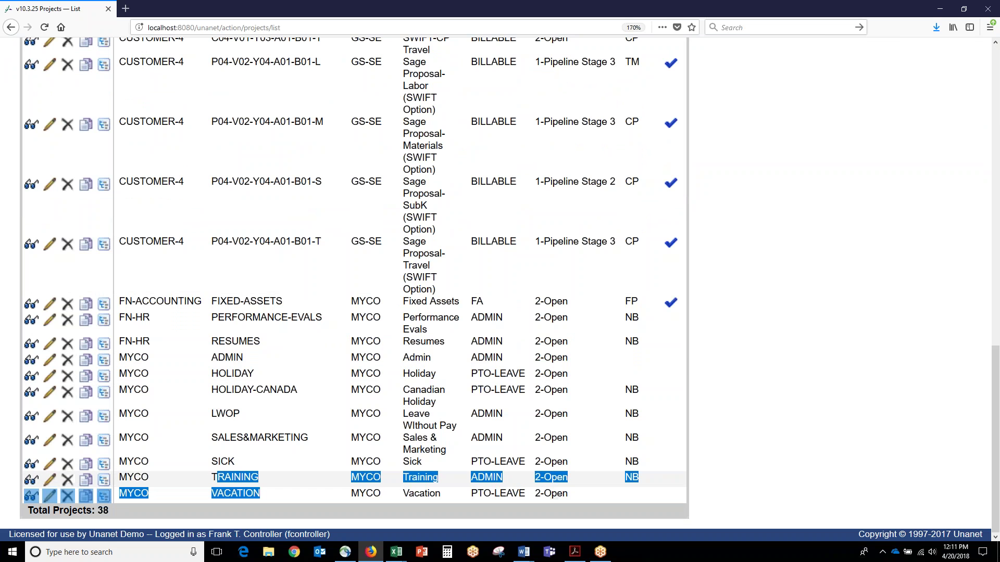
pyautogui.moveTo(212, 358); pyautogui.dragTo(243, 358)
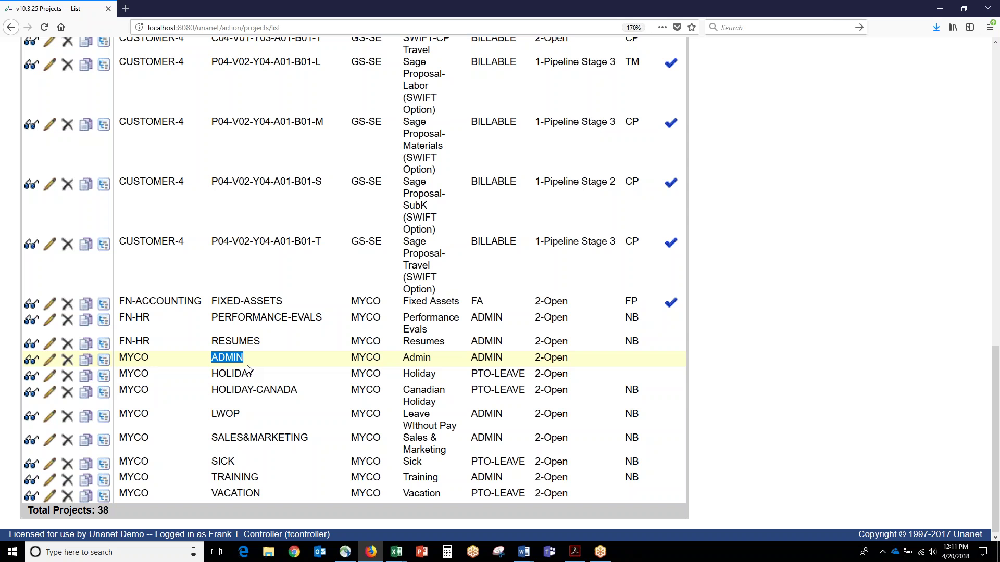
pyautogui.scroll(15, 247, 369)
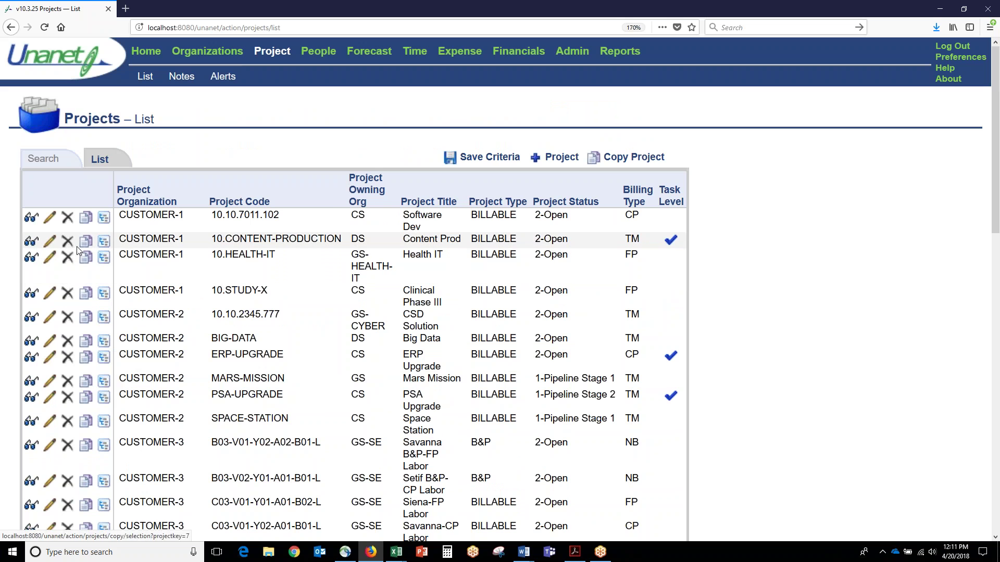
# Step: Open the 10.CONTENT-PRODUCTION project for editing and review its task list, task insertion options and Microsoft Project import and export page
pyautogui.click(50, 241)
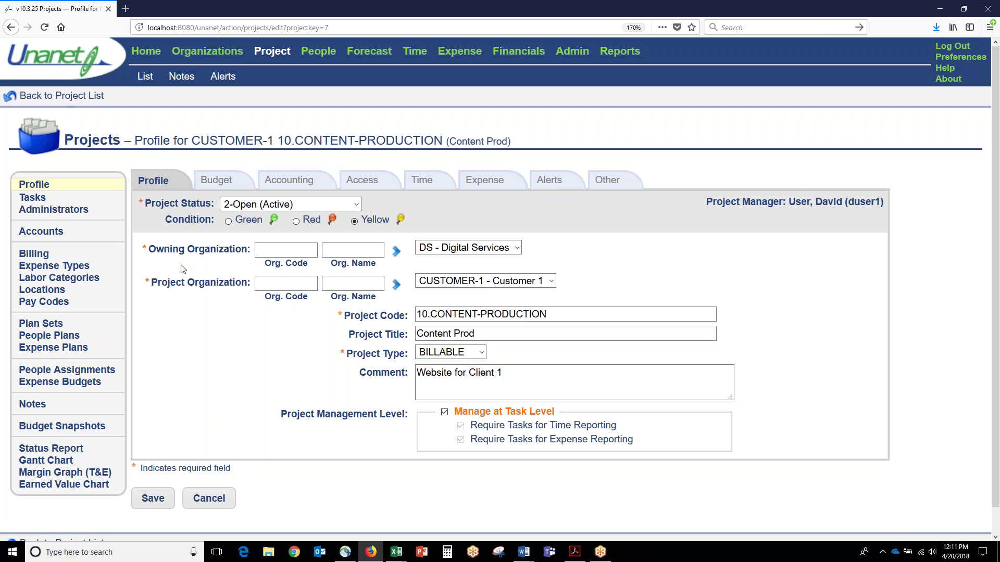
pyautogui.click(33, 200)
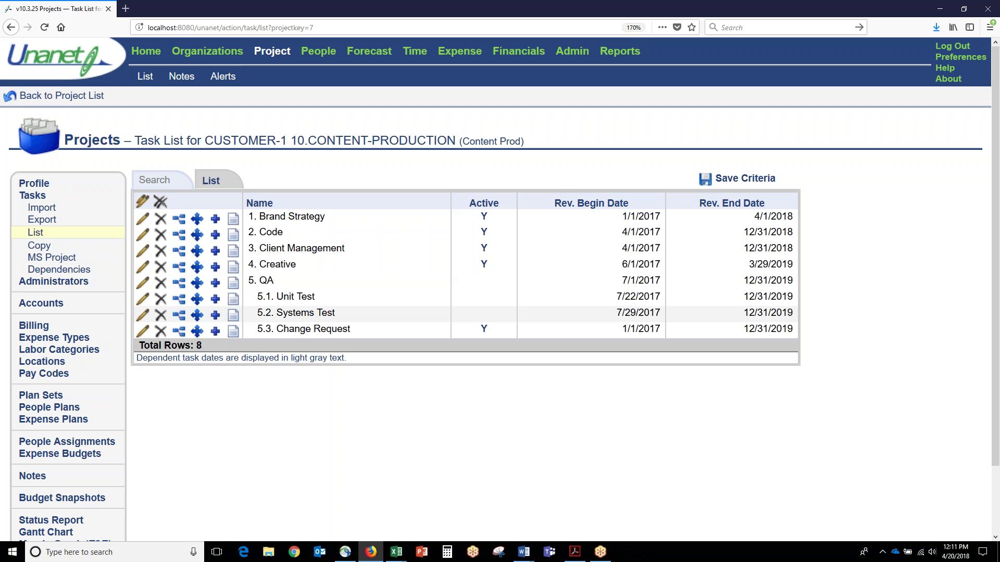
pyautogui.click(216, 332)
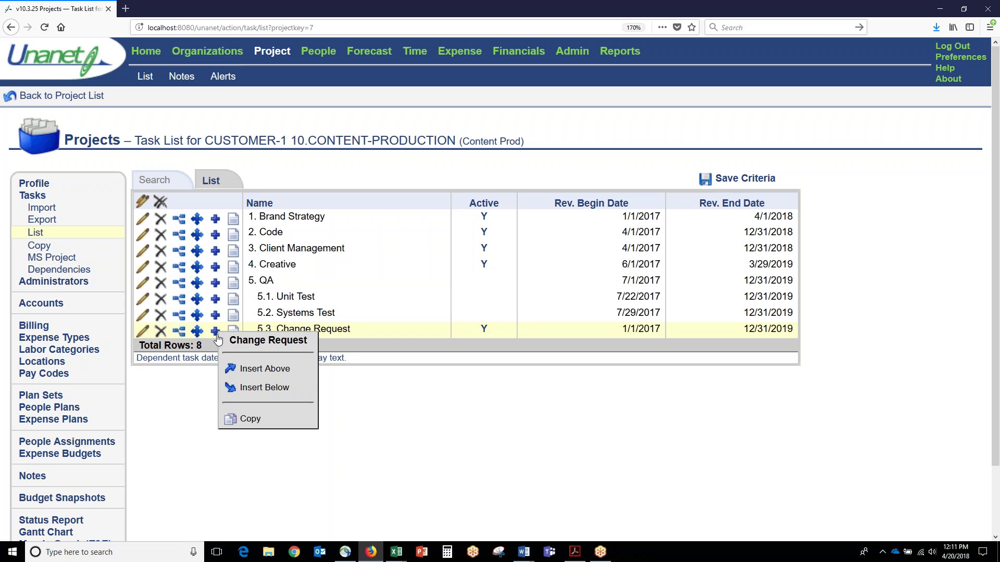
pyautogui.click(204, 402)
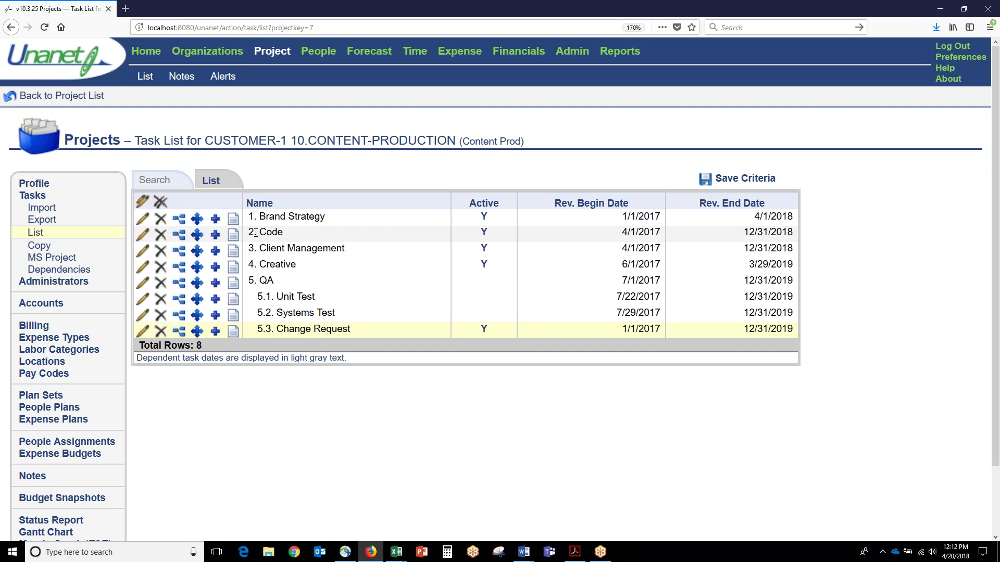
pyautogui.click(65, 259)
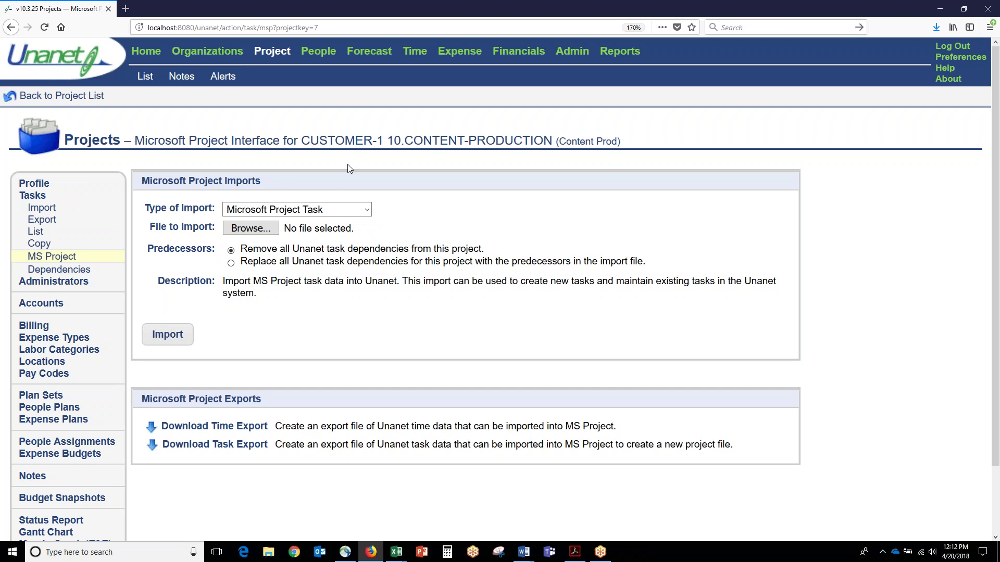
pyautogui.moveTo(271, 398); pyautogui.dragTo(140, 399)
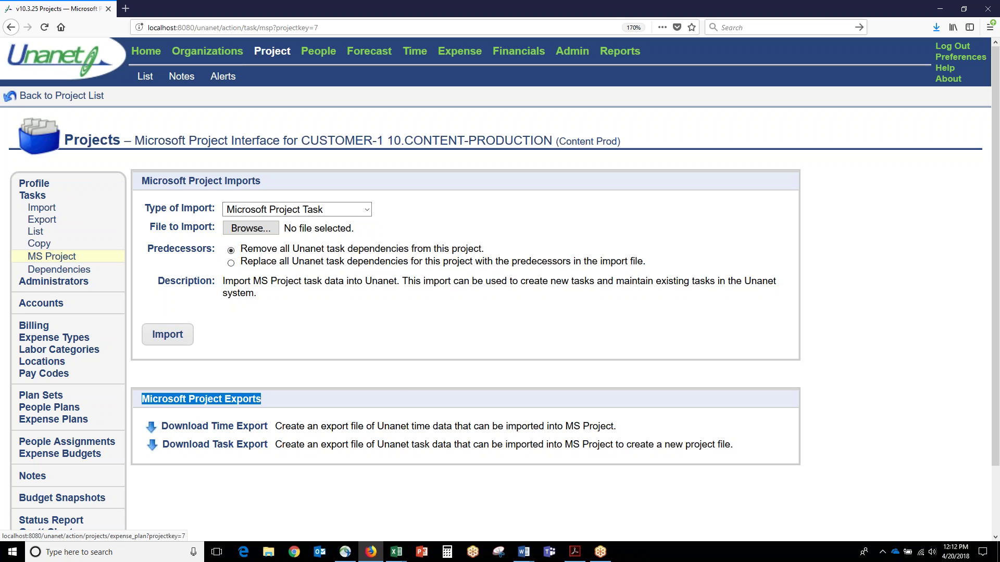
# Step: List the project's people assignments and compare the same person's labor category and bill rate under the Brand Strategy and Code tasks
pyautogui.click(54, 442)
pyautogui.click(209, 180)
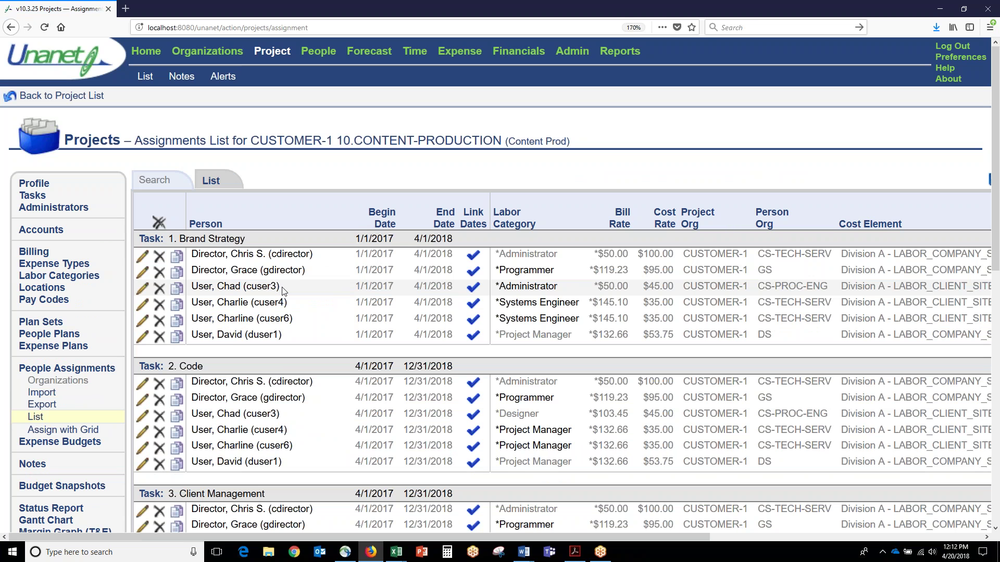
pyautogui.moveTo(209, 286); pyautogui.dragTo(675, 286)
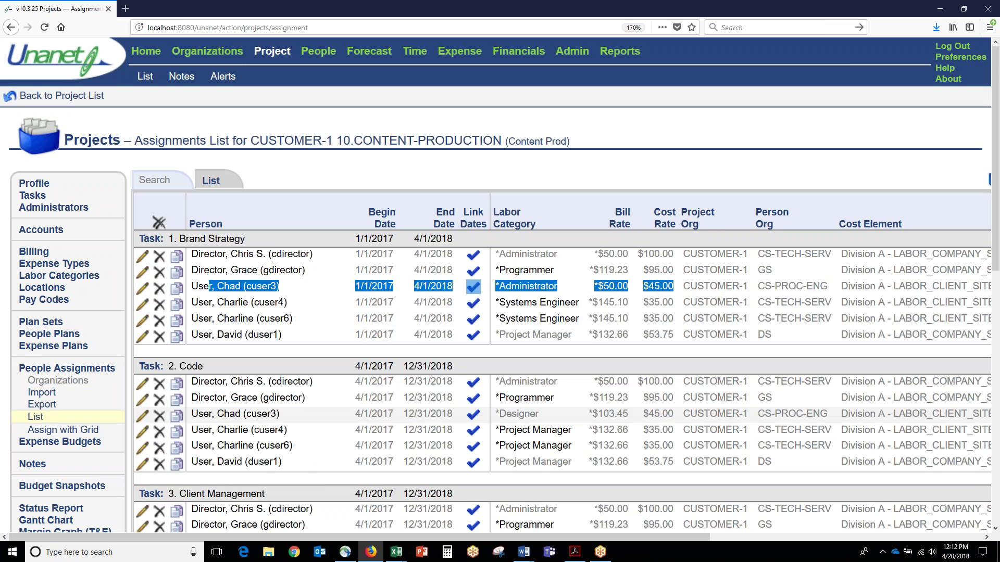
pyautogui.moveTo(217, 413); pyautogui.dragTo(638, 416)
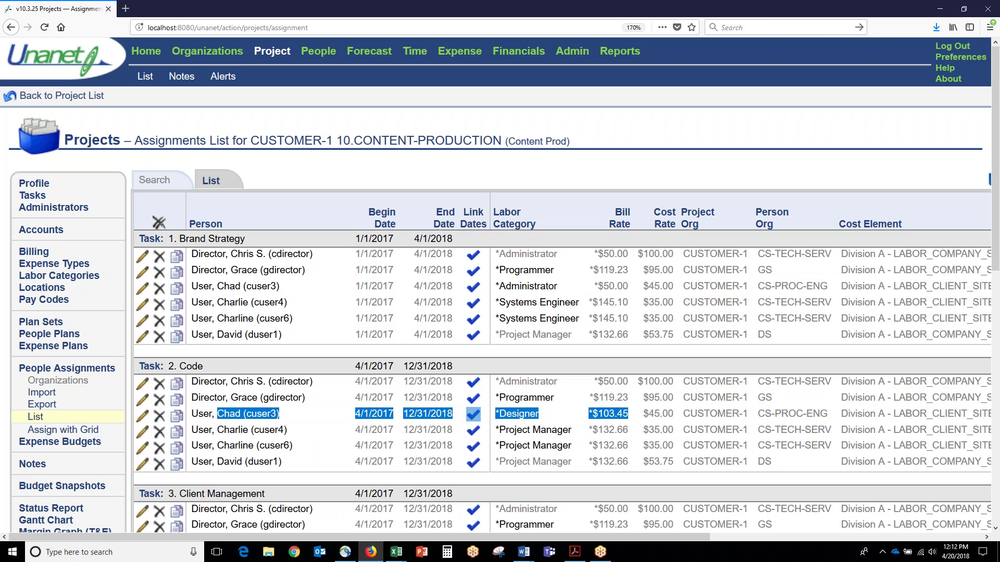
# Step: Open the Designer assignment under the Code task for editing and inspect its bill rate options and the available labor categories
pyautogui.click(142, 416)
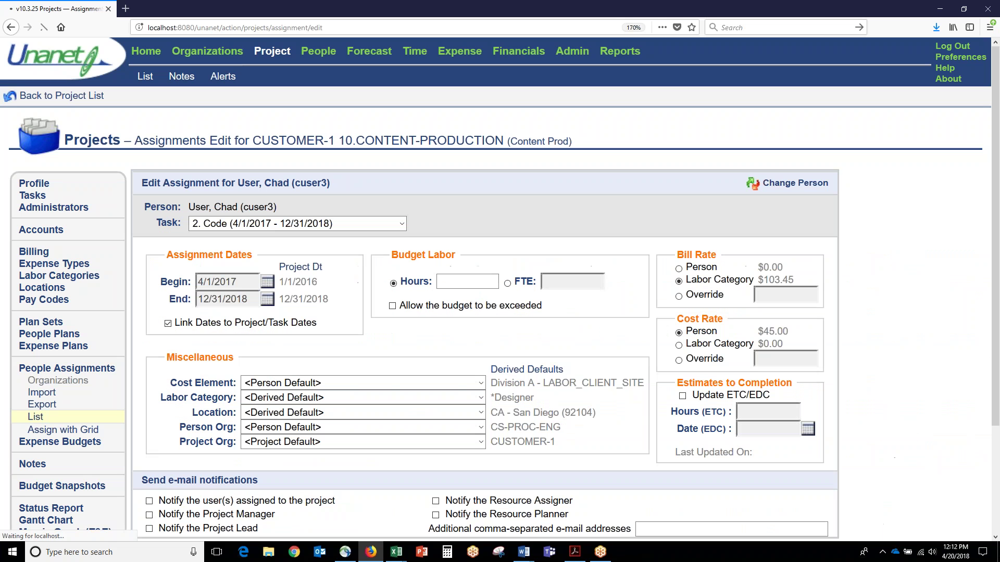
pyautogui.moveTo(685, 267); pyautogui.dragTo(746, 279)
pyautogui.click(688, 280)
pyautogui.click(336, 397)
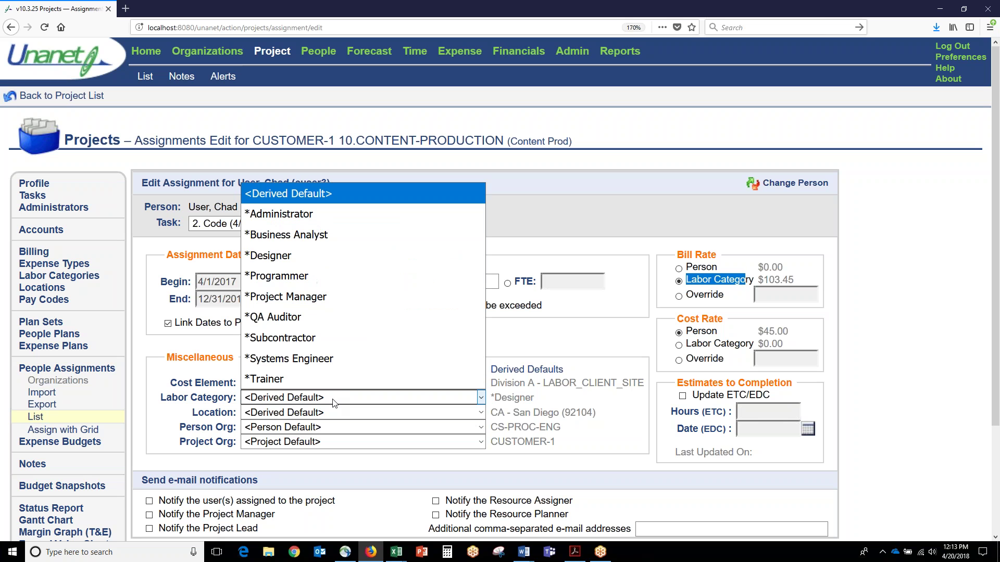
# Step: Switch the assignment's bill rate to Override and enter a rate of 55
pyautogui.click(679, 296)
pyautogui.click(679, 296)
pyautogui.click(785, 294)
pyautogui.write('55')
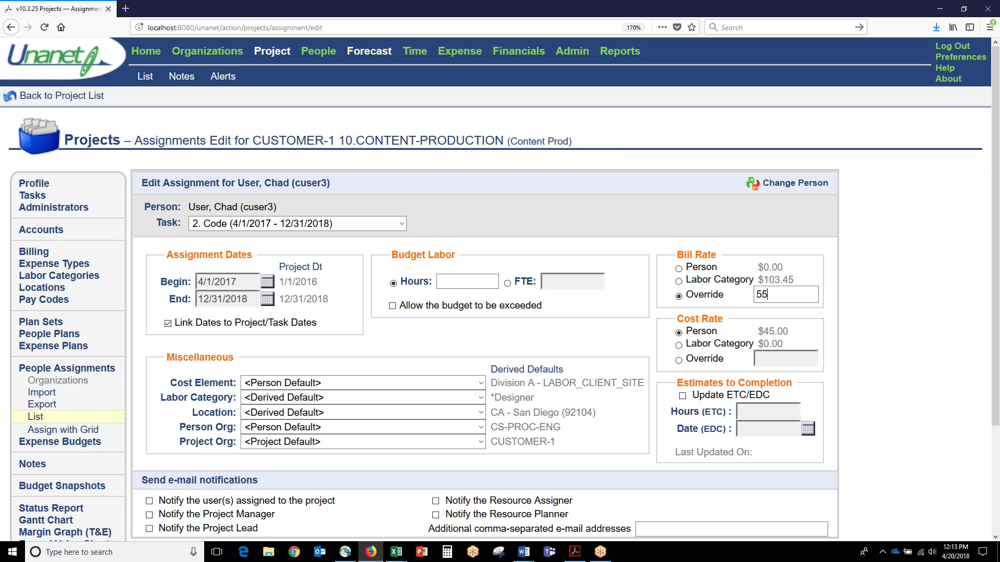
# Step: Open the saved Expense Planner list in Forecast and inspect the project choices, expense types and the MYCO ADMIN rent plan for Apr-18
pyautogui.click(372, 52)
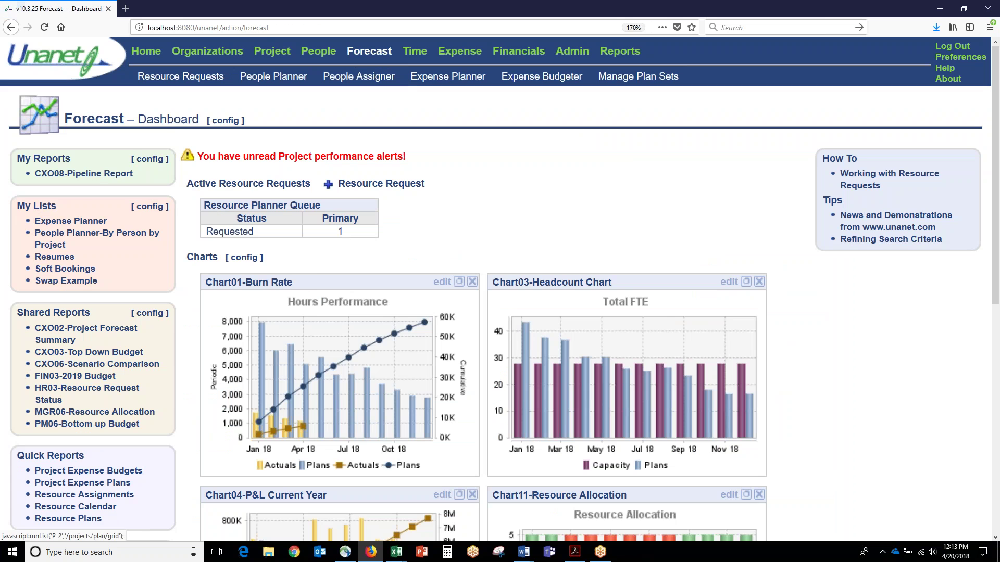
pyautogui.click(71, 221)
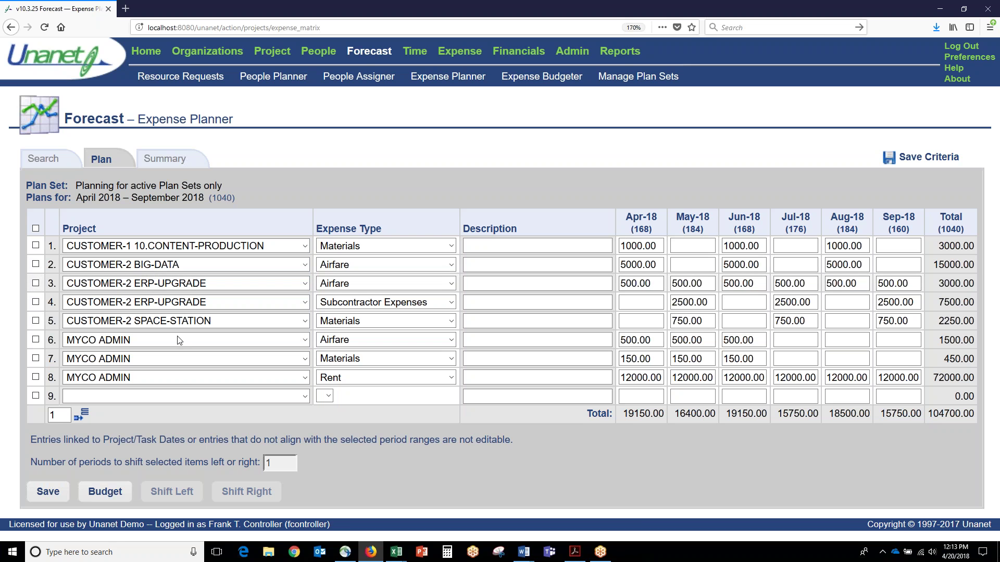
pyautogui.click(211, 396)
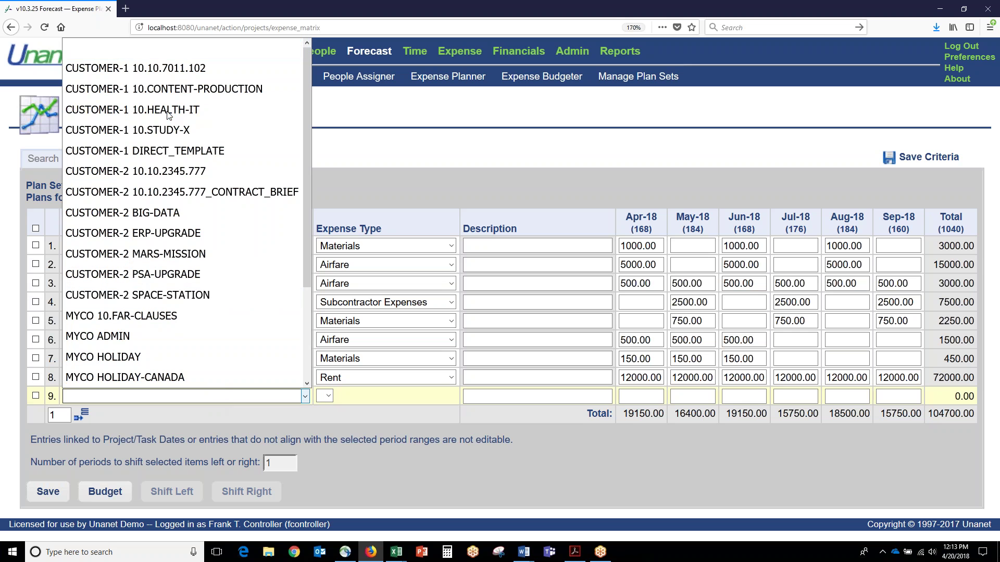
pyautogui.click(385, 382)
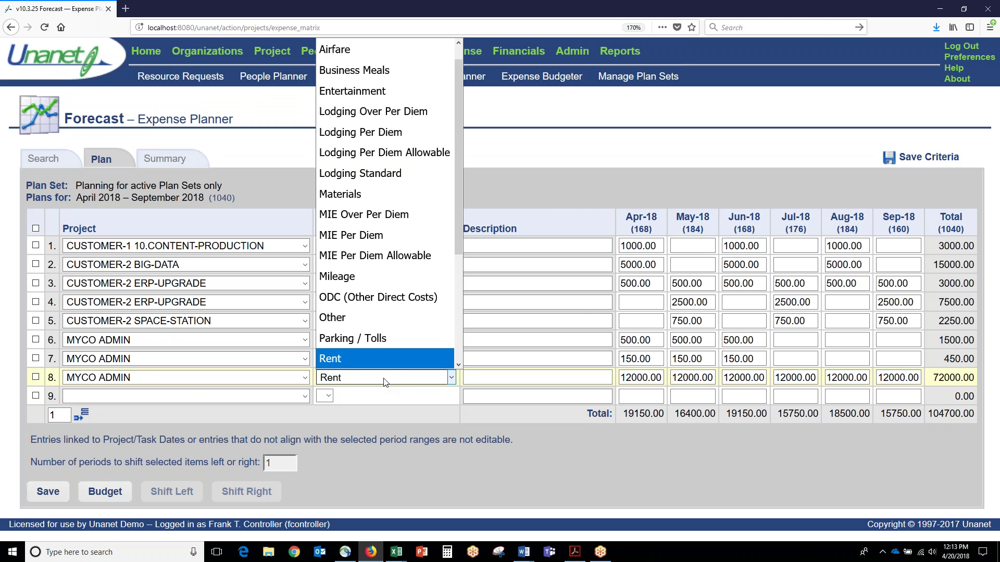
pyautogui.click(631, 375)
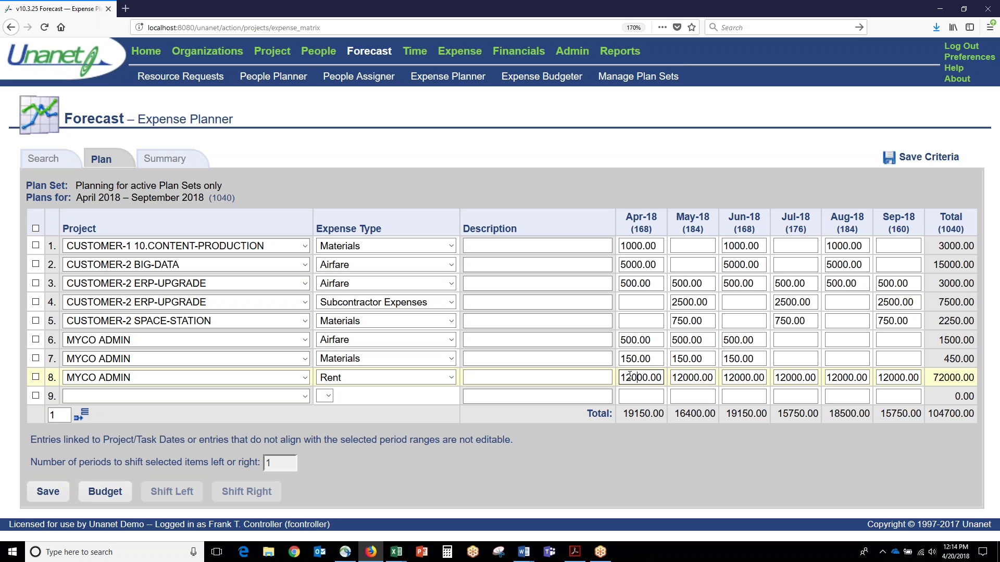
# Step: Run the shared MGR06-Resource Allocation report from the Forecast dashboard and examine the booked percentages by person organization
pyautogui.click(349, 51)
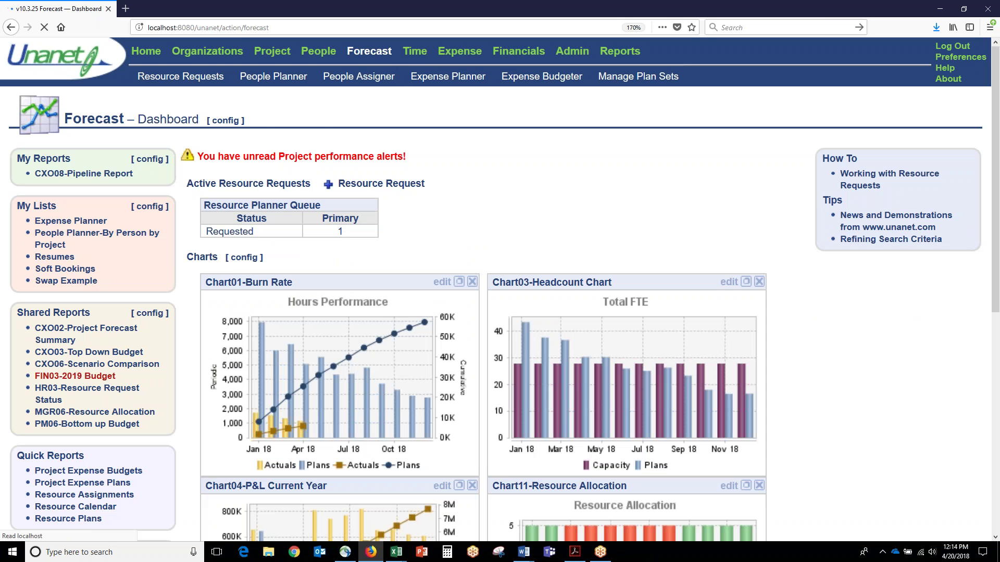
pyautogui.click(79, 413)
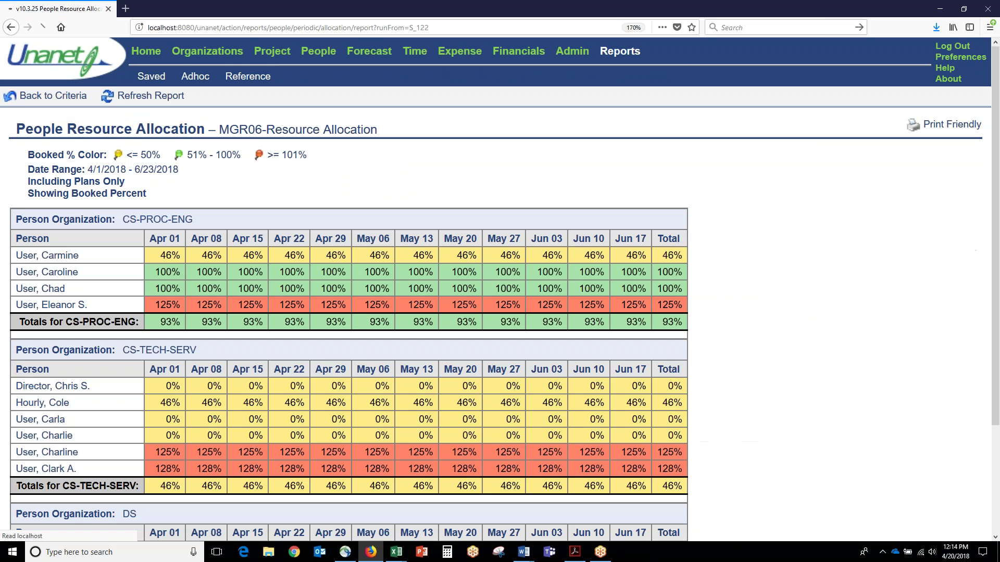
pyautogui.scroll(-3, 95, 341)
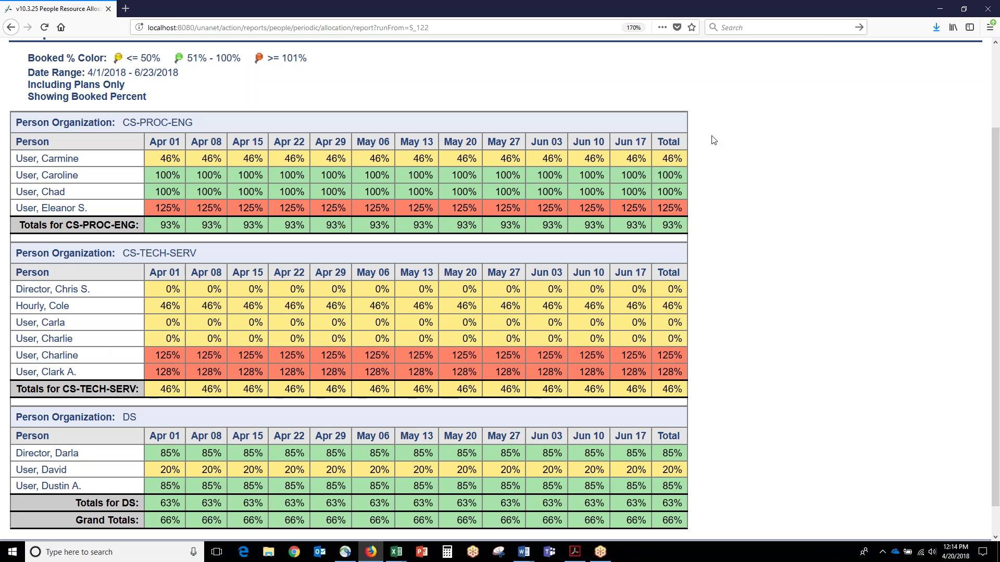